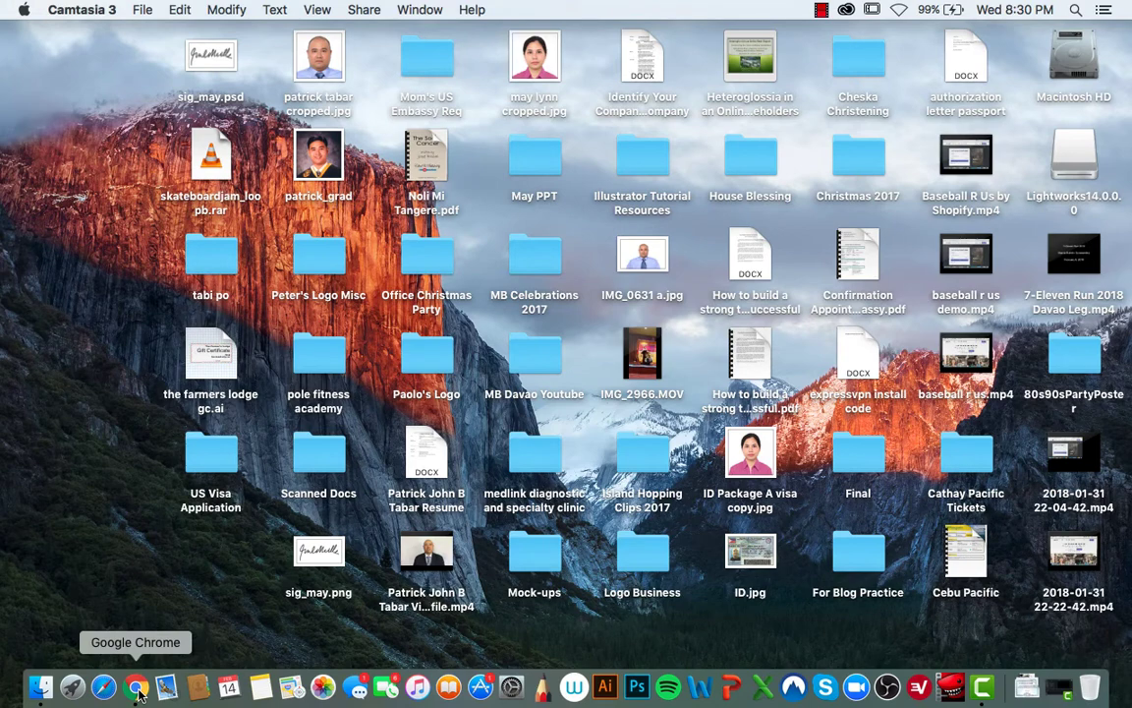
left_click(138, 688)
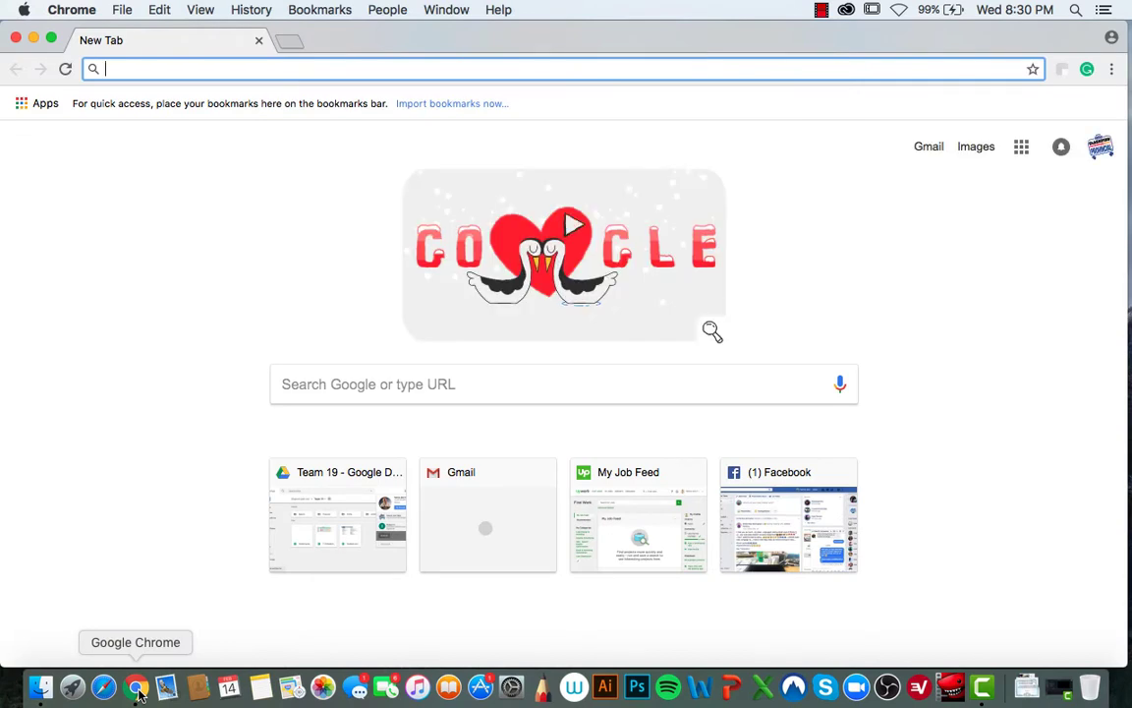
type("ww")
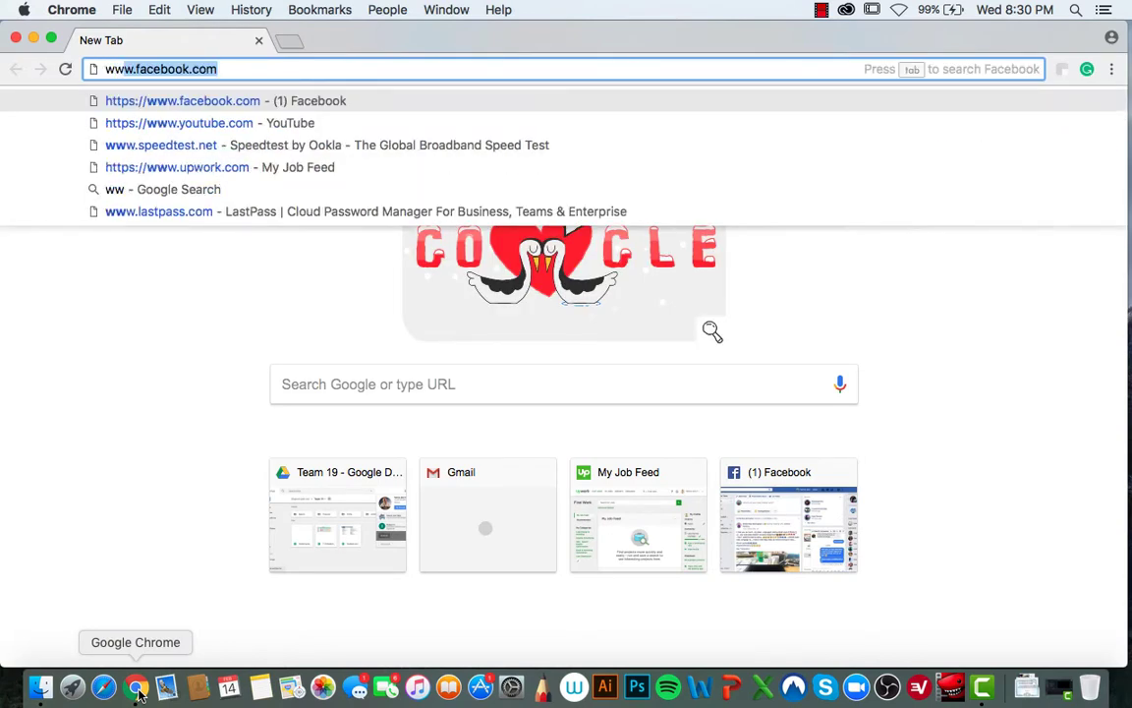
type("w.asana")
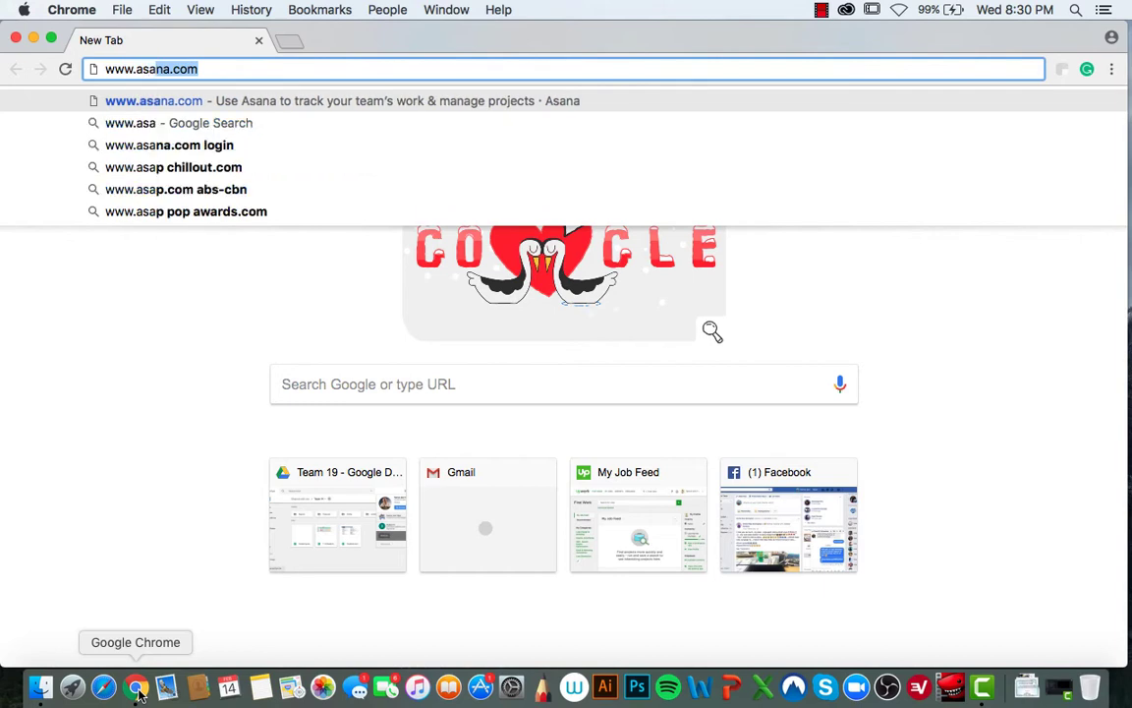
key("Return")
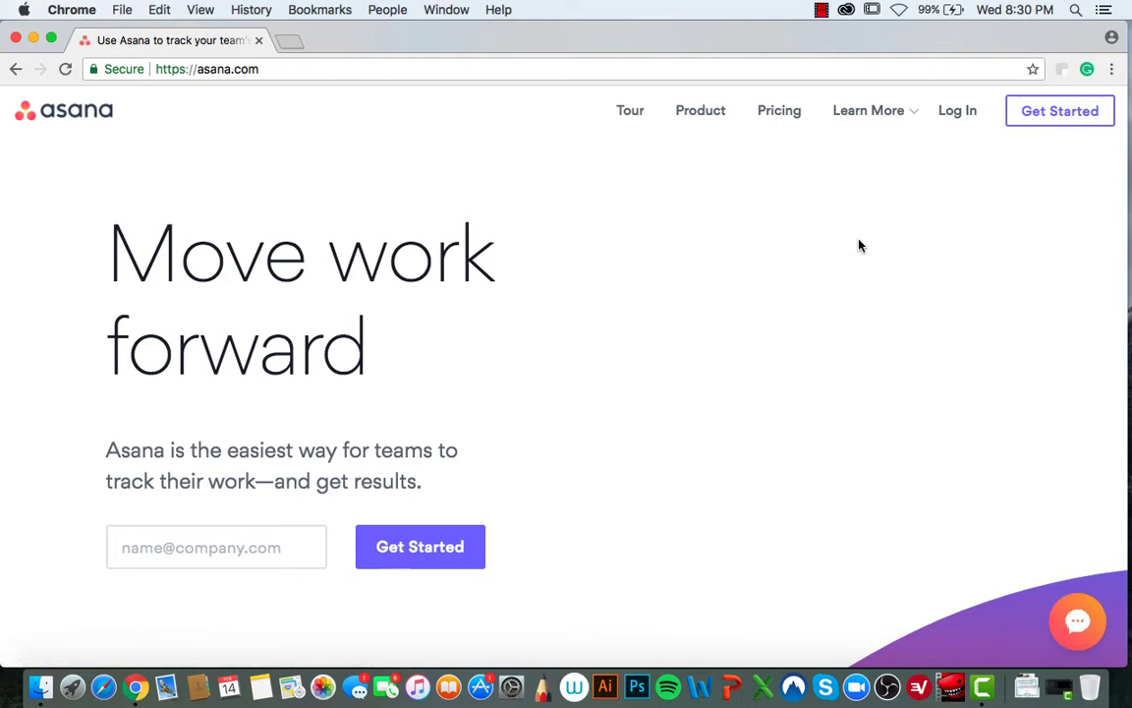
- Log in to Asana with the account e-mail and password
left_click(961, 120)
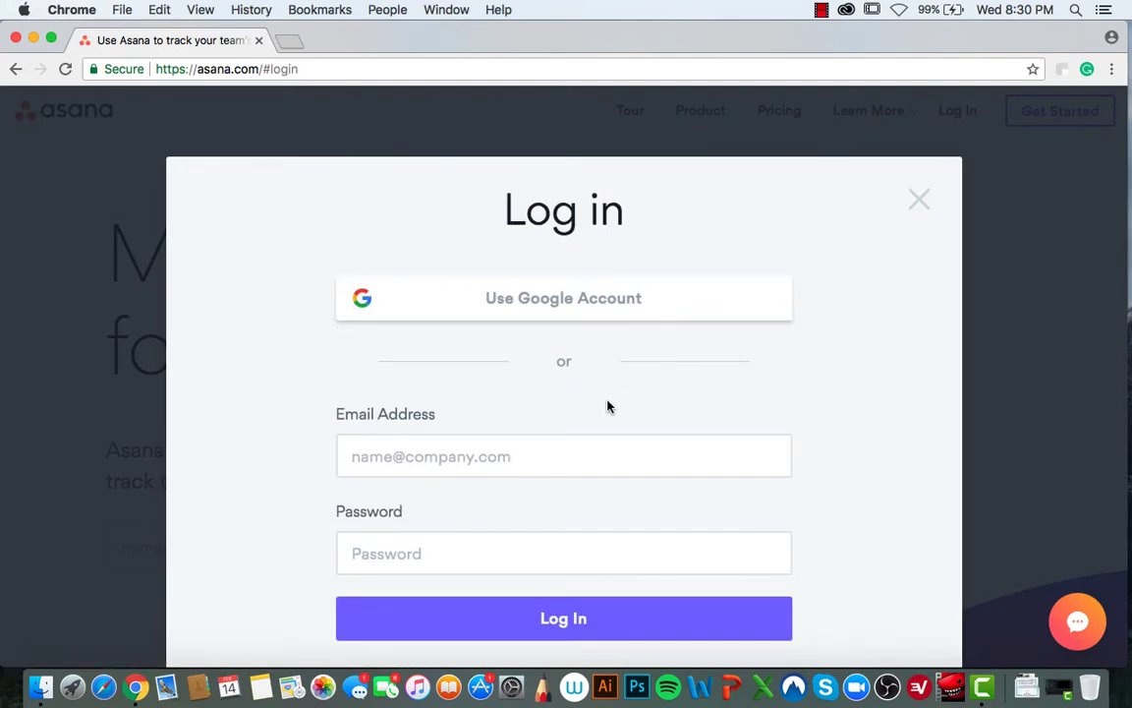
left_click(515, 452)
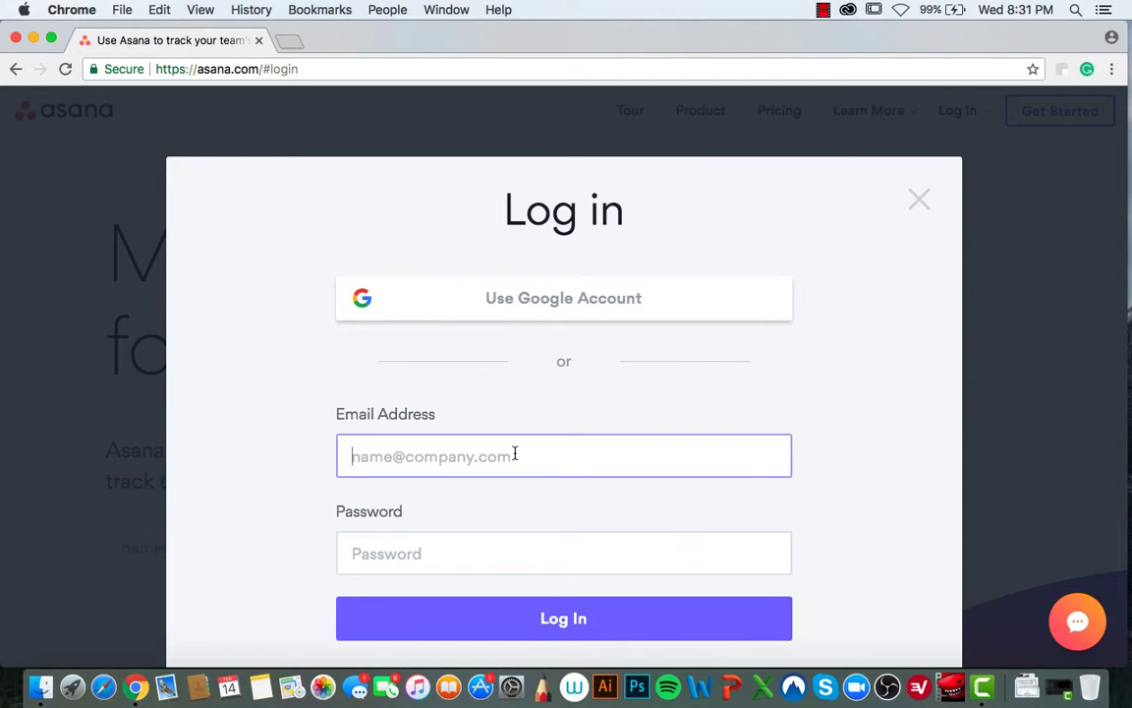
type("pl")
key("BackSpace")
key("BackSpace")
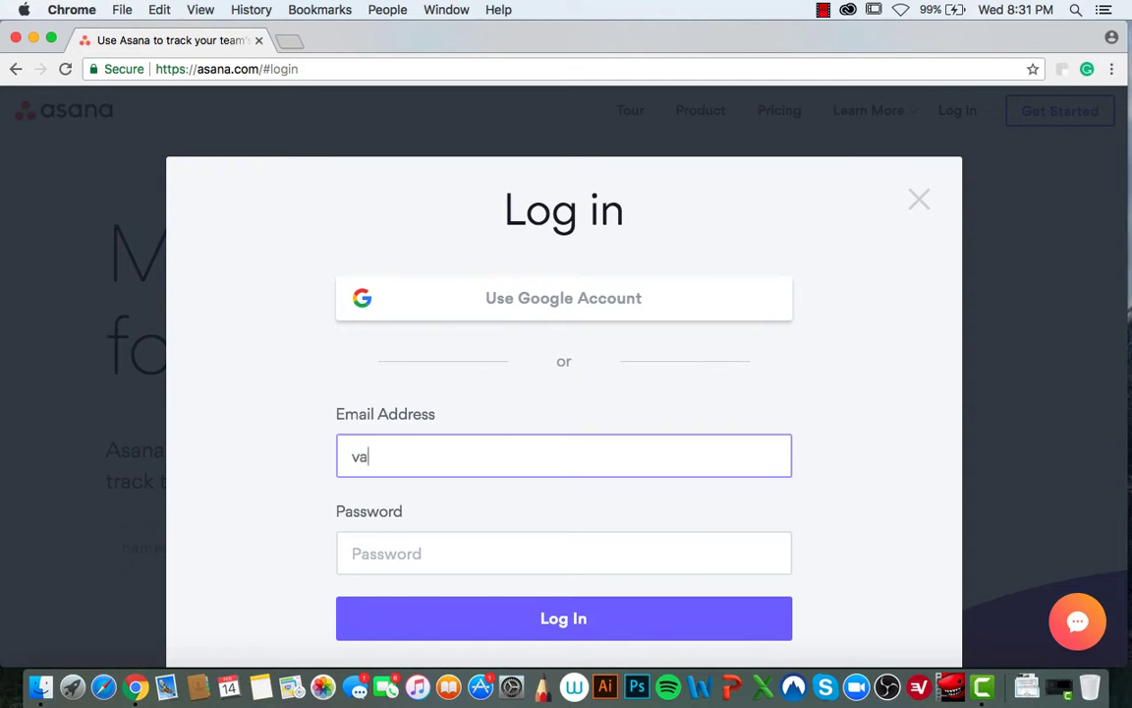
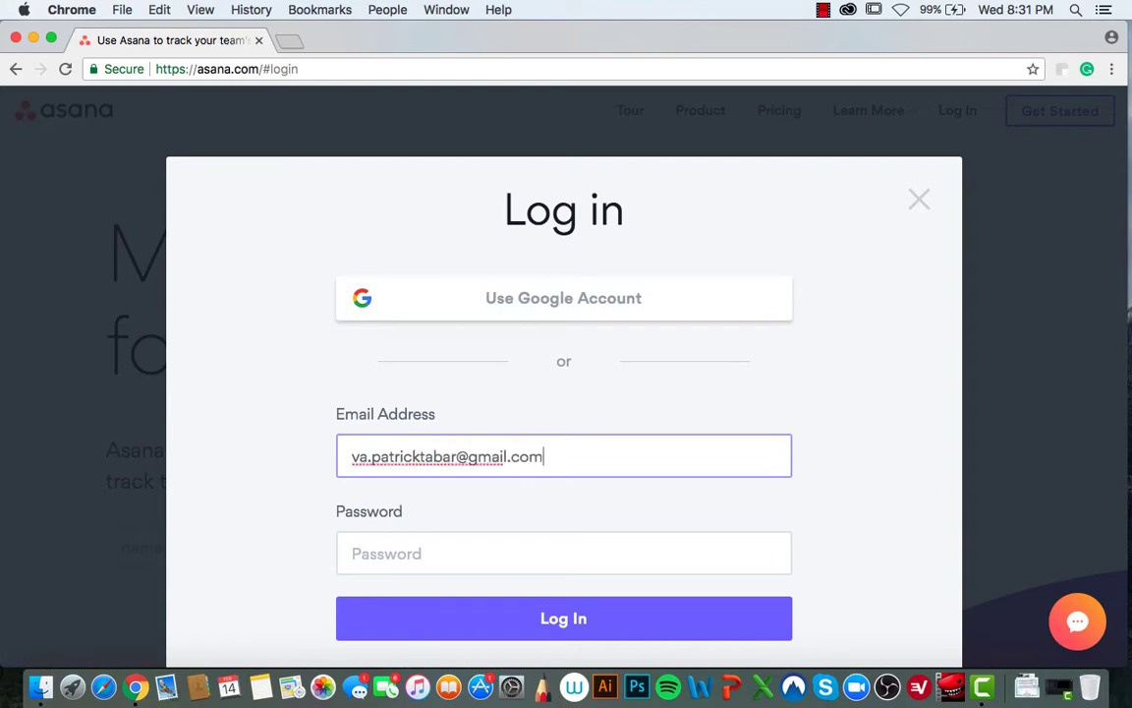
left_click(453, 556)
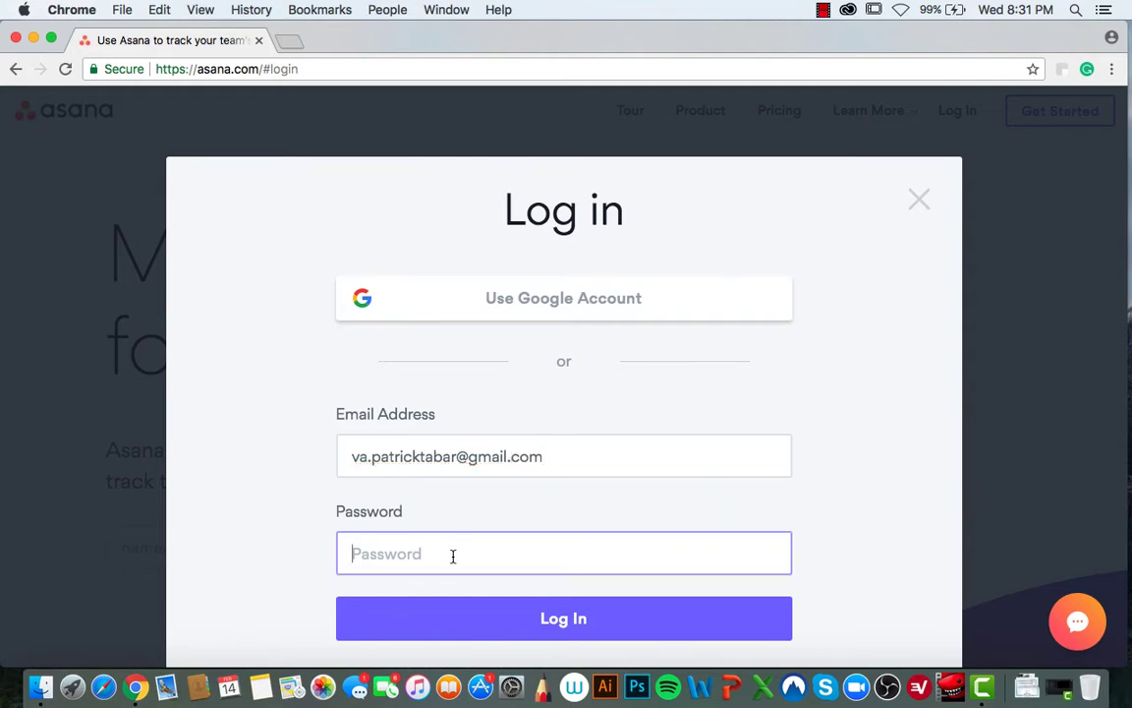
type("••••••••••")
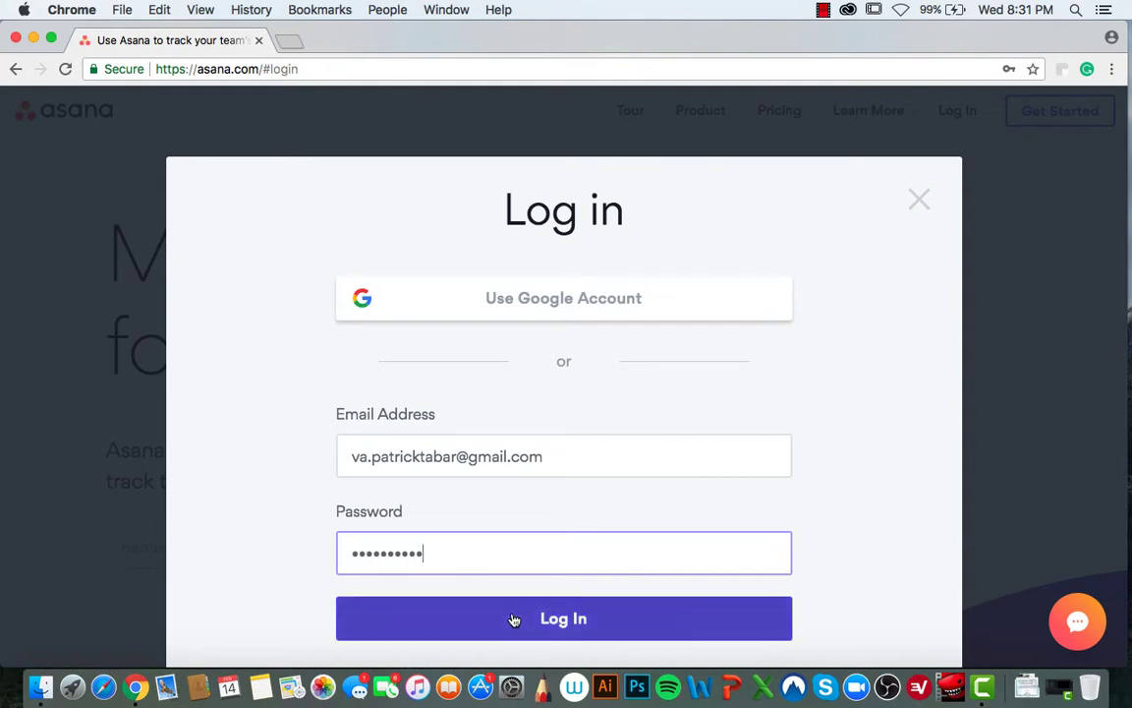
left_click(525, 621)
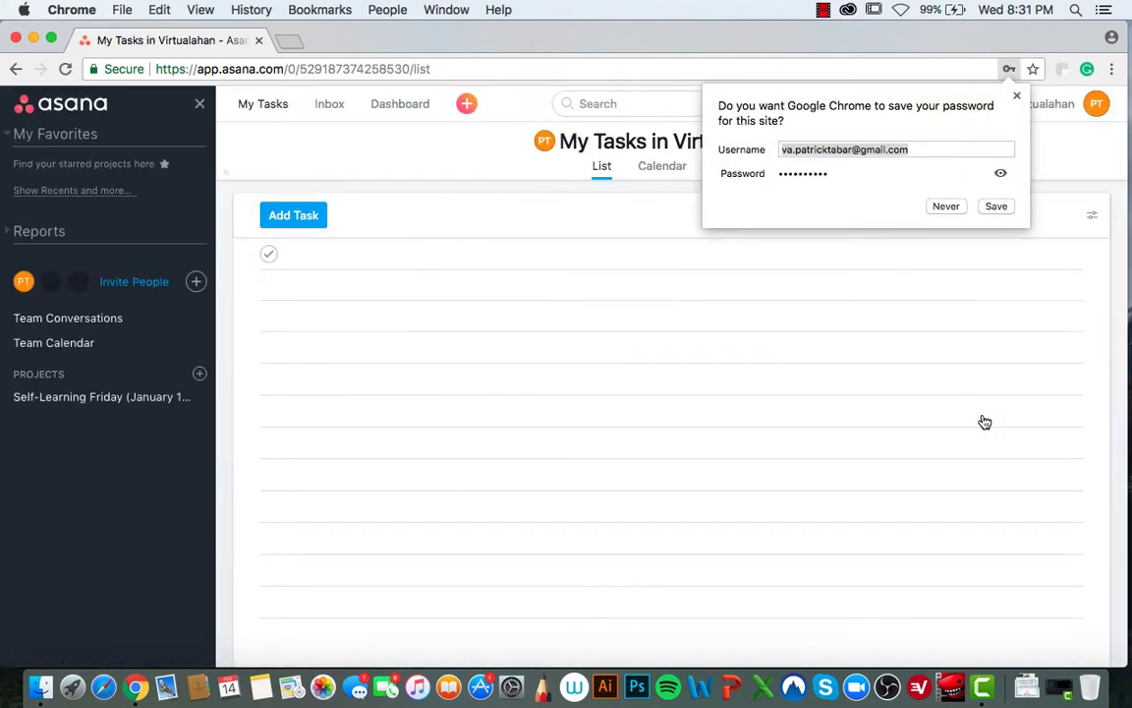
- Close Chrome's save-password bubble over the My Tasks page
left_click(1017, 96)
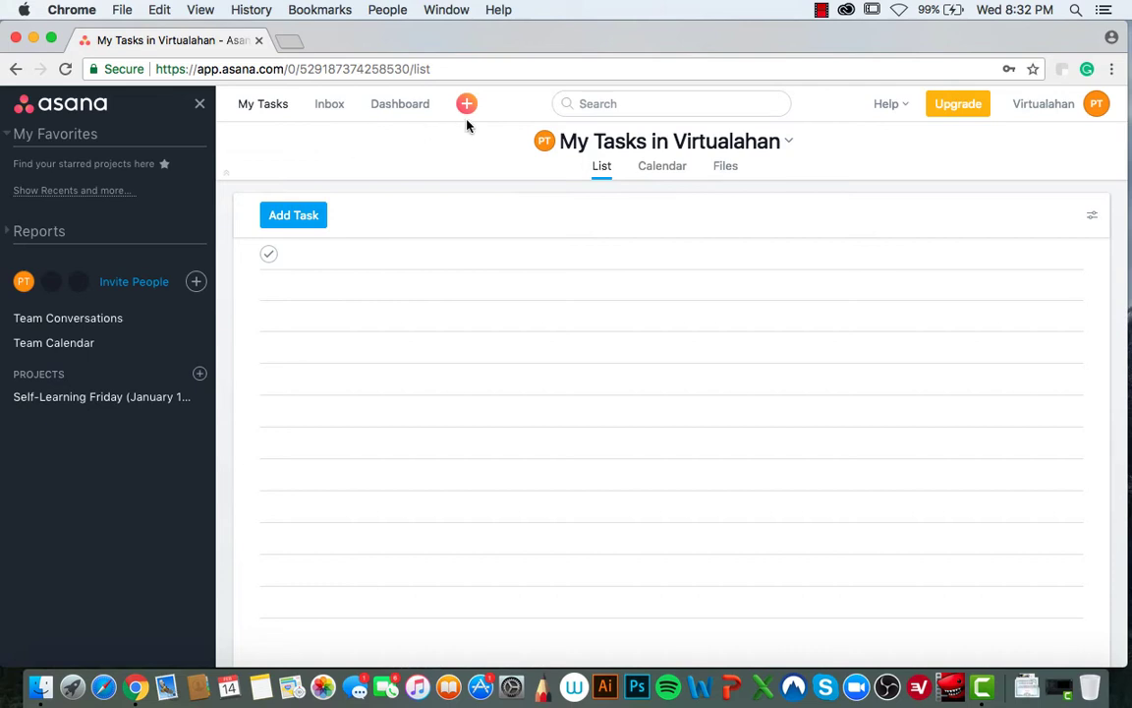
- Add a new blank, untitled task to the My Tasks list
left_click(613, 103)
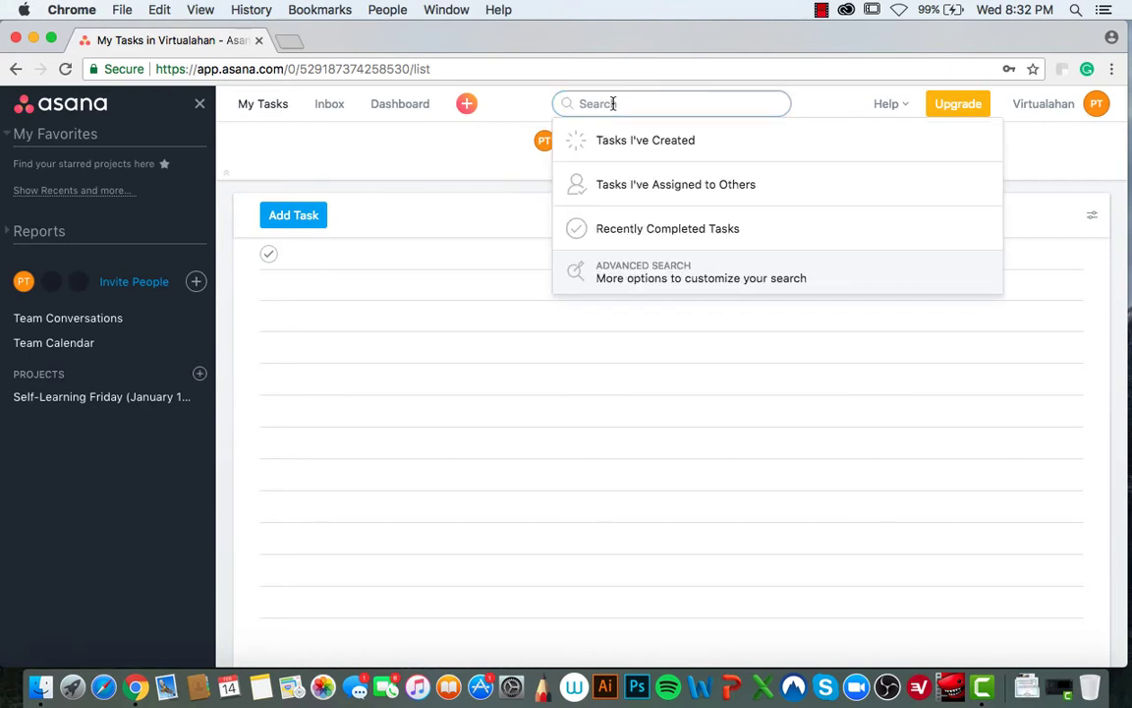
left_click(842, 98)
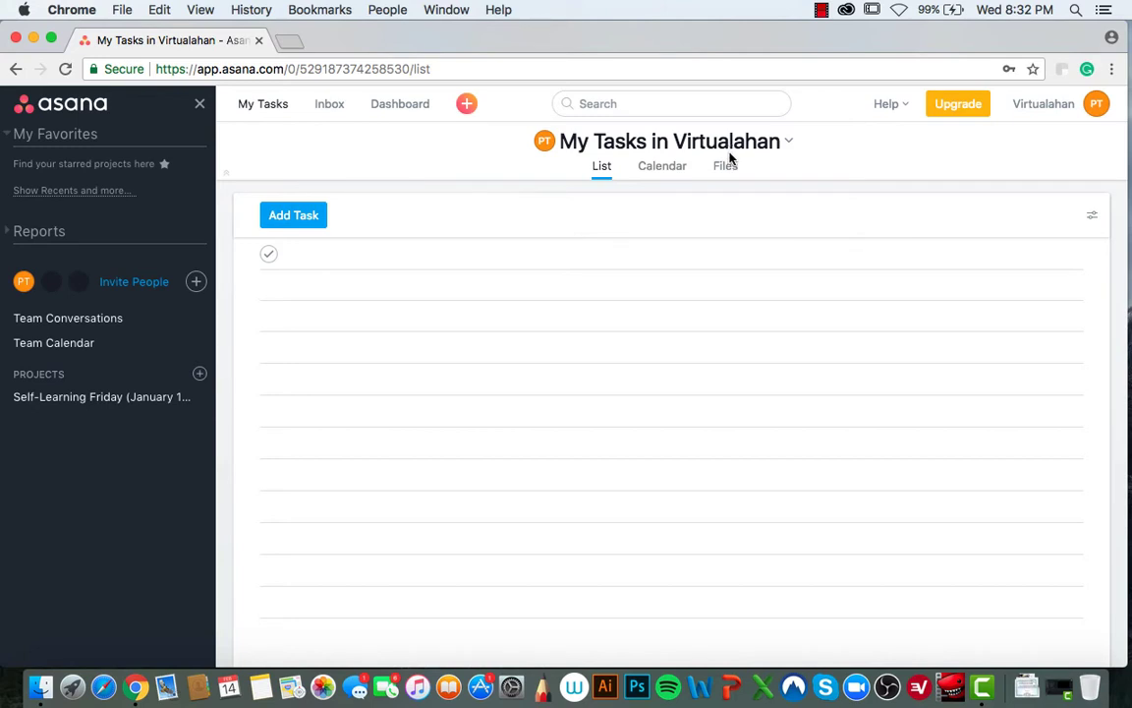
left_click(790, 147)
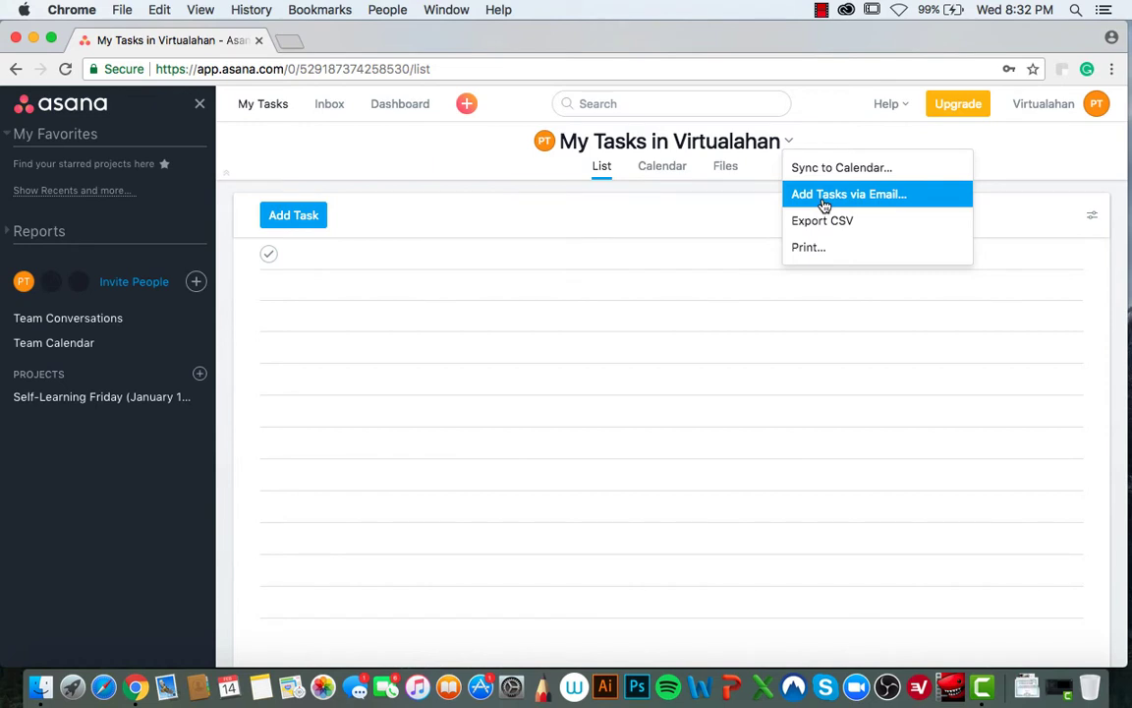
left_click(695, 274)
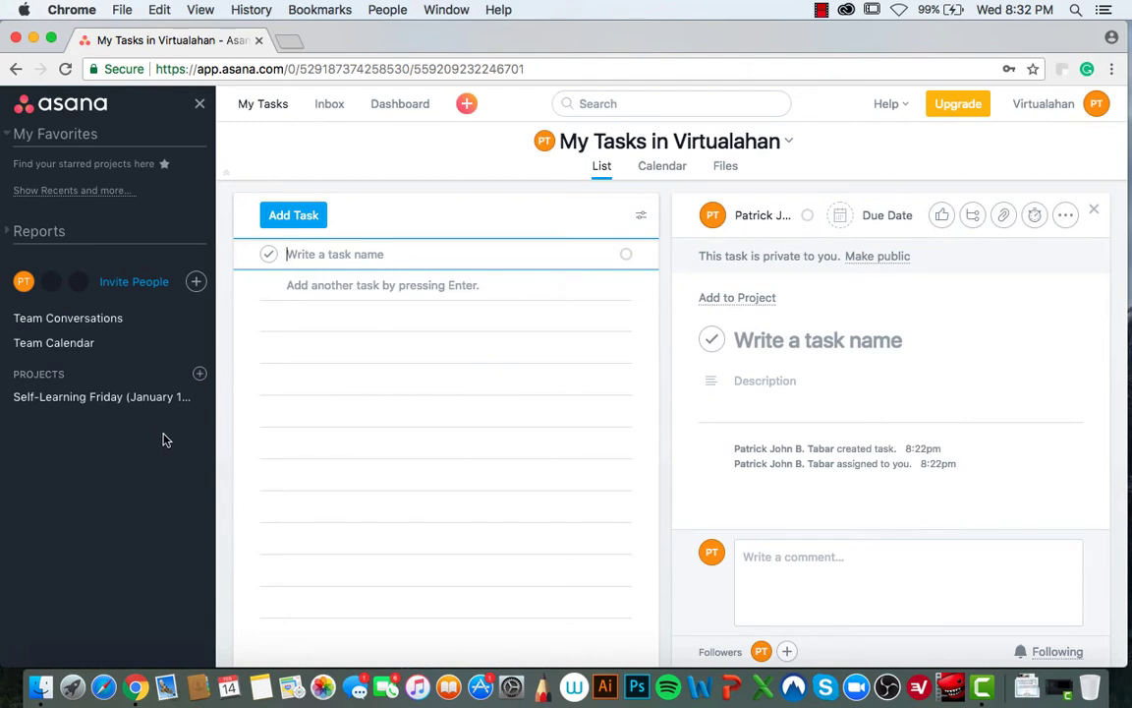
- Open the Self-Learning Friday project from the sidebar
left_click(151, 398)
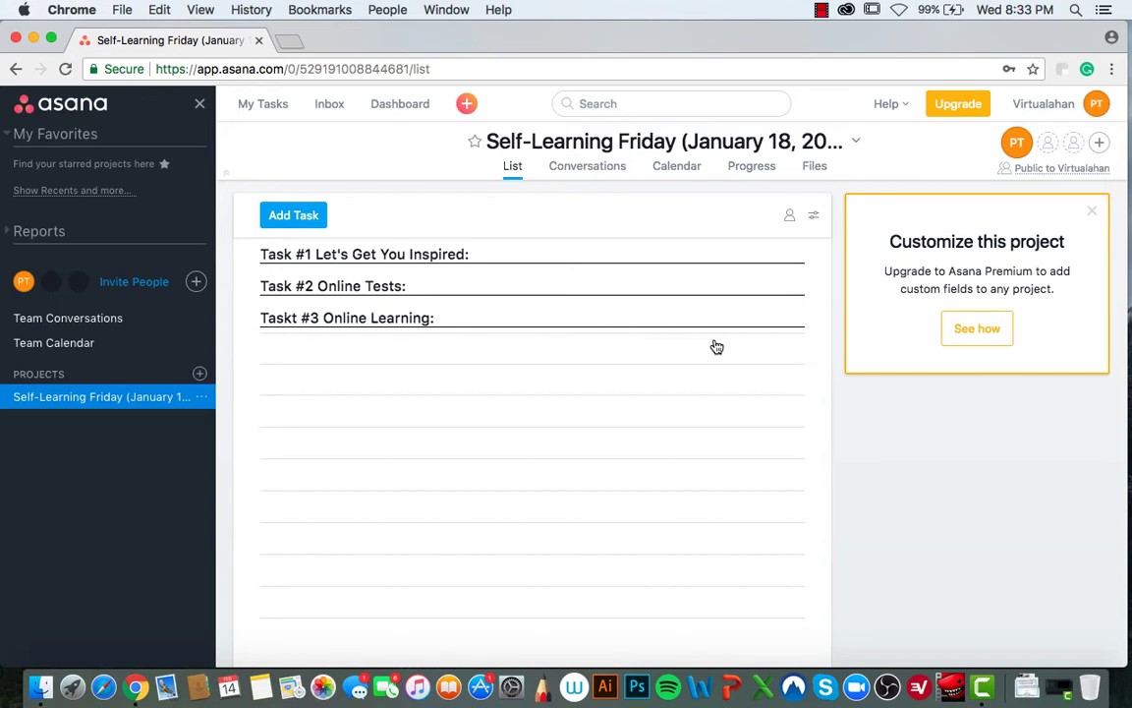
- Switch the Self-Learning Friday list to All Tasks and close the Customize this project panel
left_click(815, 216)
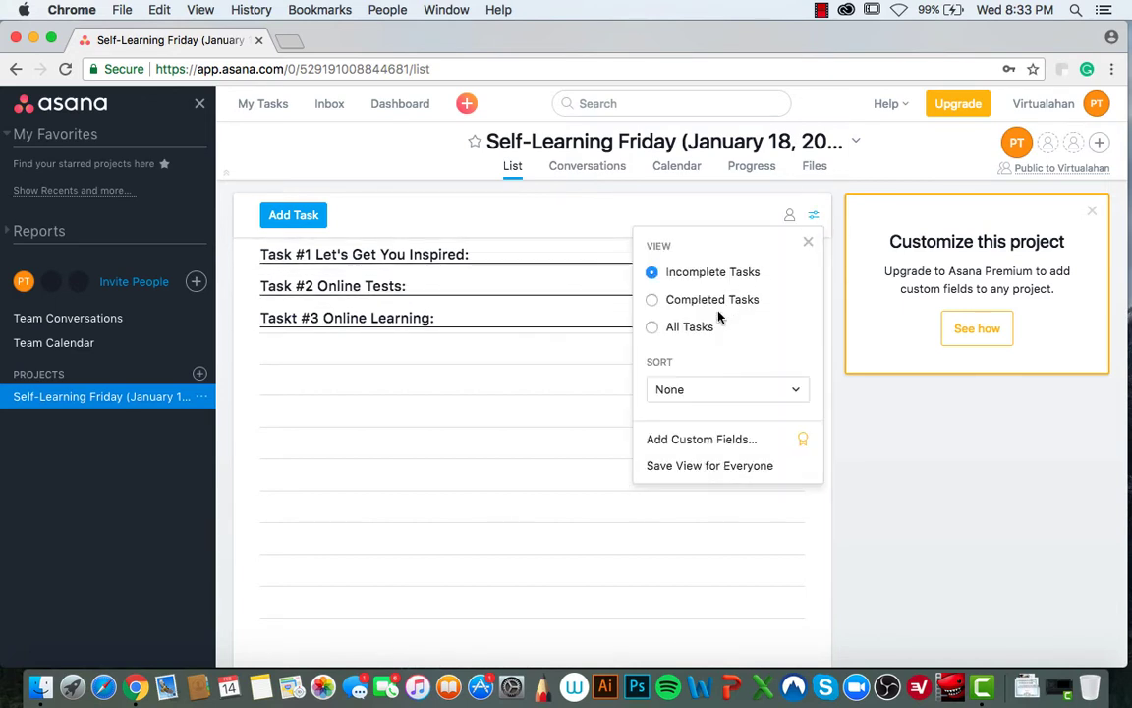
left_click(694, 330)
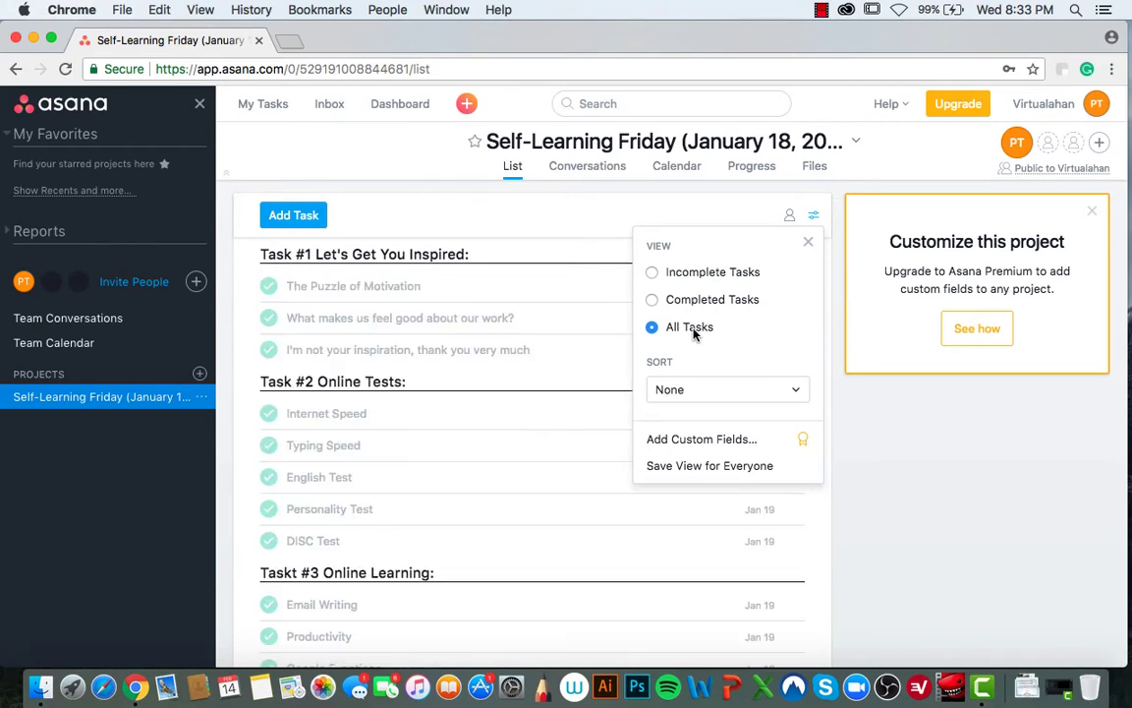
left_click(809, 246)
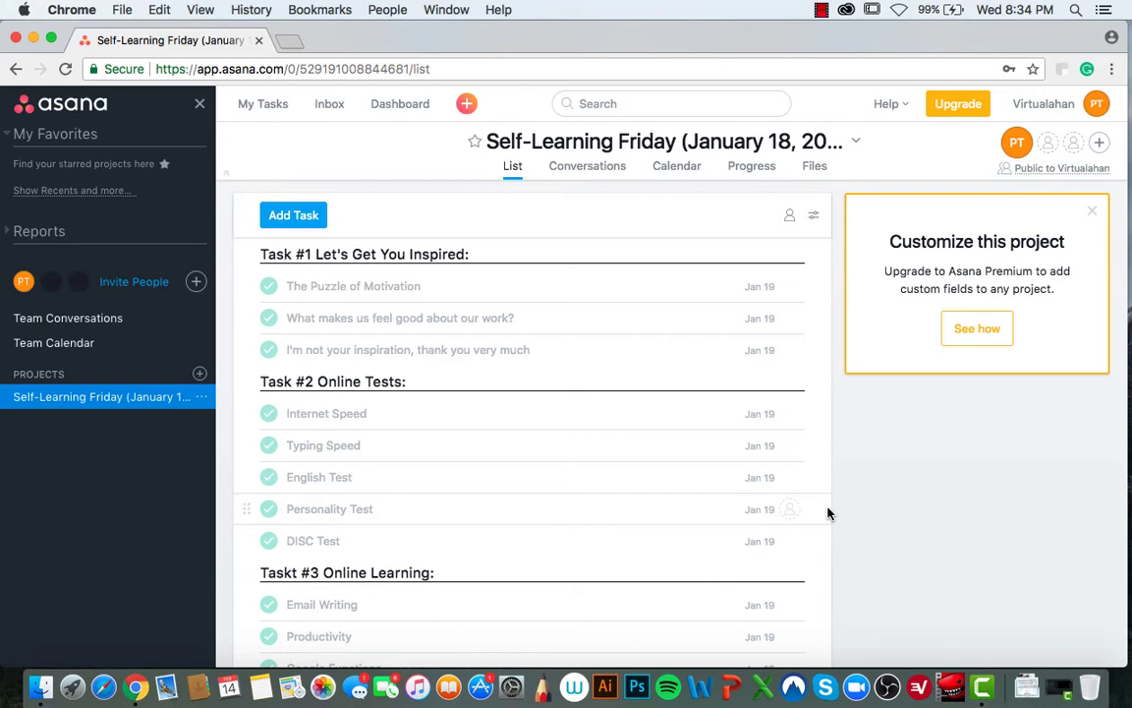
left_click(1094, 214)
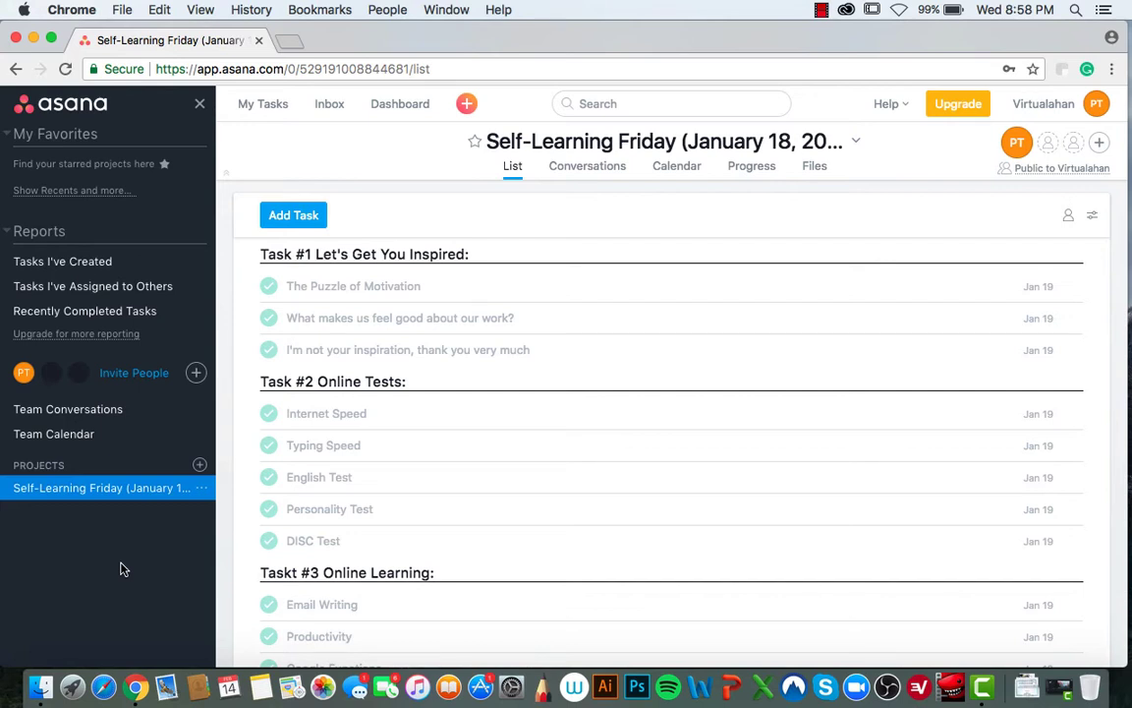
- Create the List-layout project 'Newspaper Advertisement Placements Method'
left_click(200, 466)
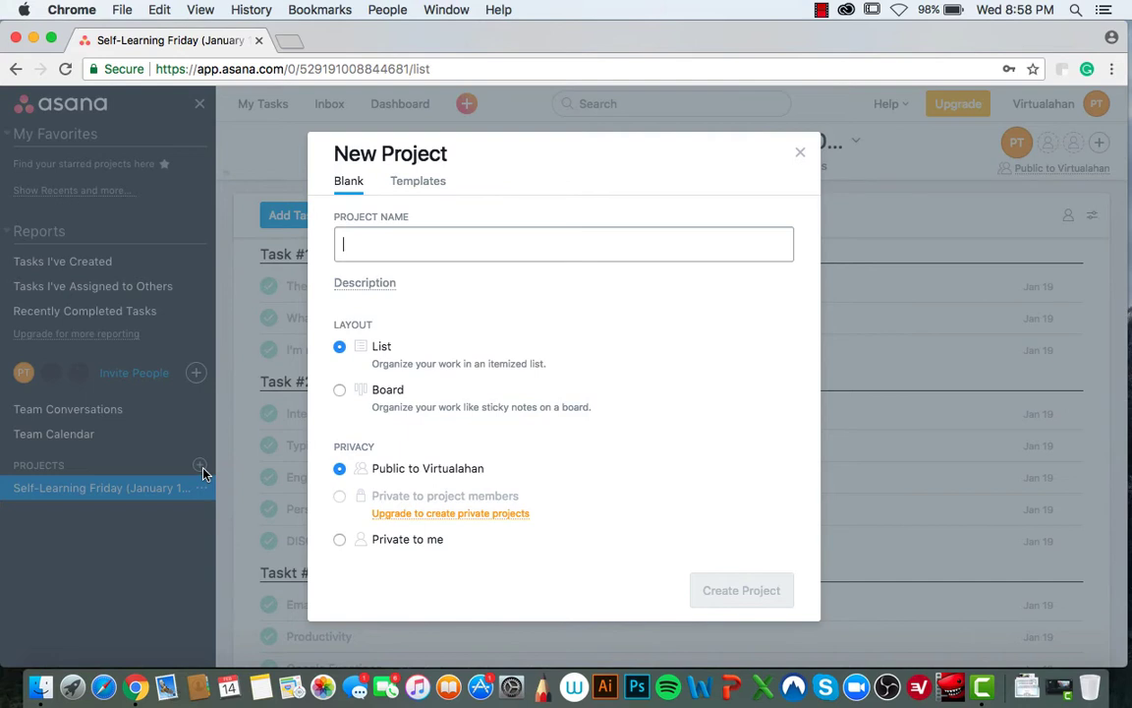
type("nE")
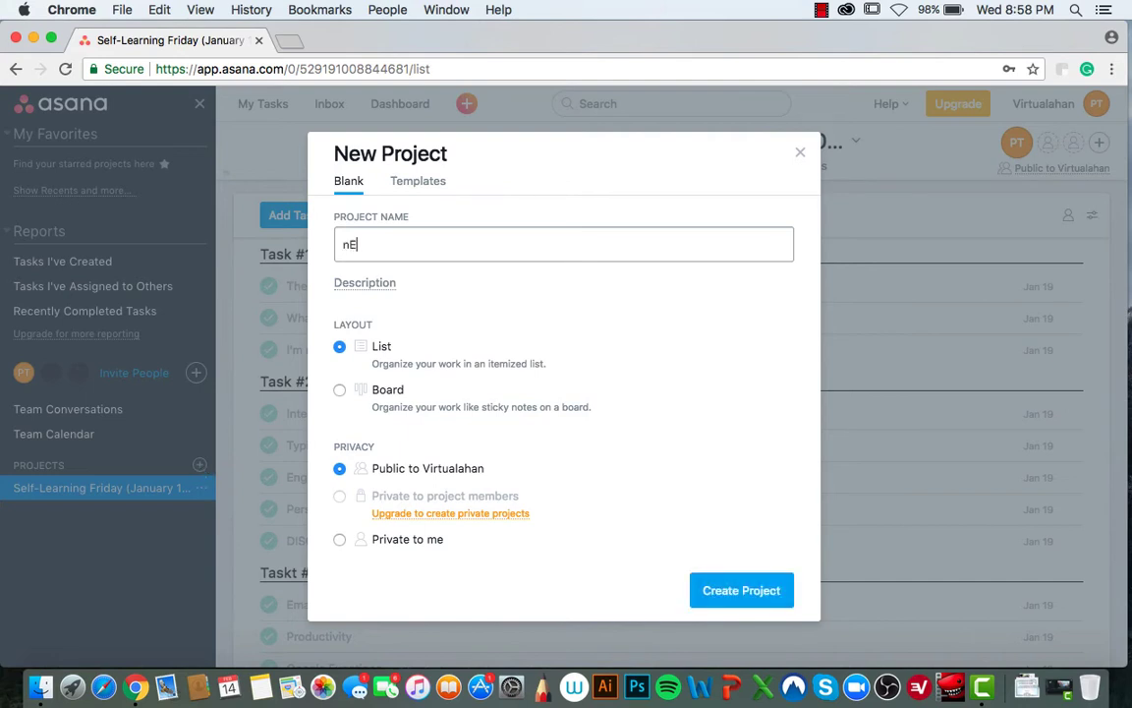
key("BackSpace")
type("Newspaper a")
key("BackSpace")
type("Adverto")
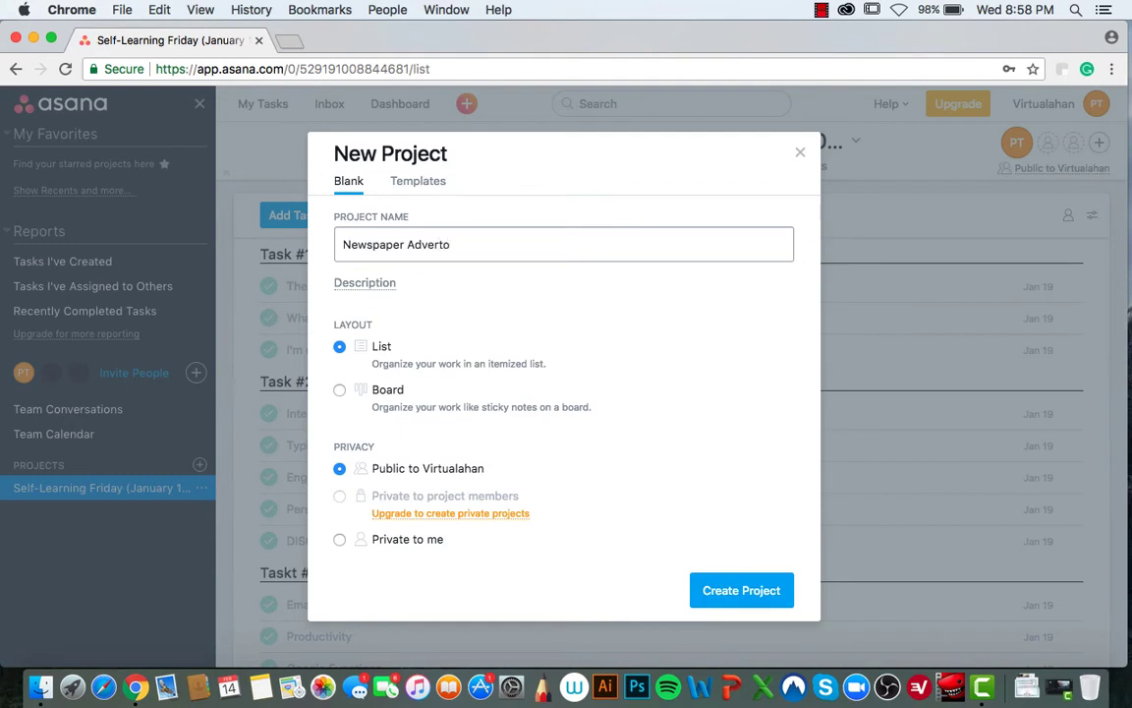
key("BackSpace")
type("isement Placements Meth")
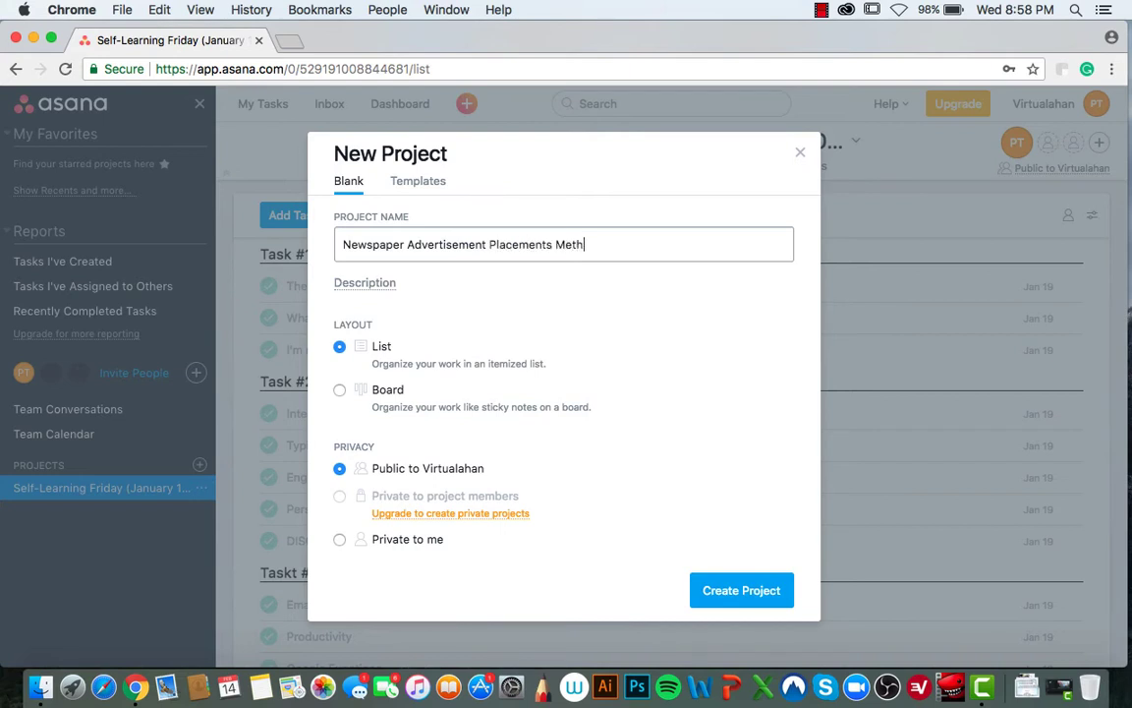
type("od")
left_click(339, 349)
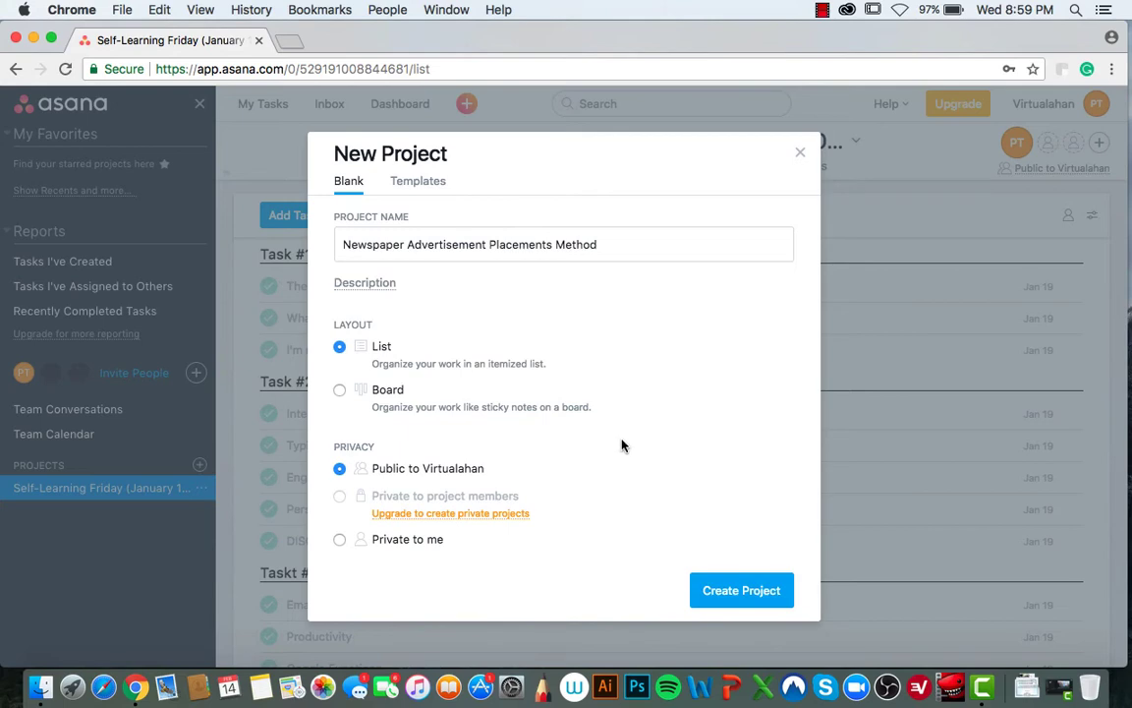
left_click(707, 589)
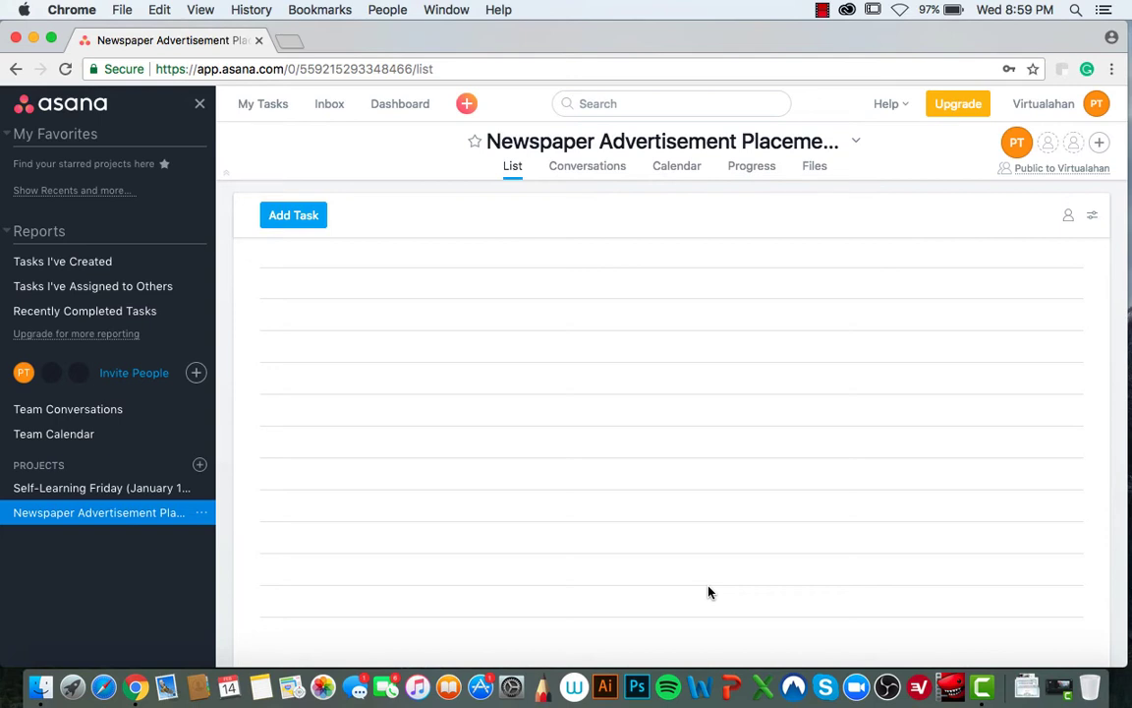
- Add the section 'Task #1 Ad Taking:' with a blank task row beneath it
mouse_move(303, 216)
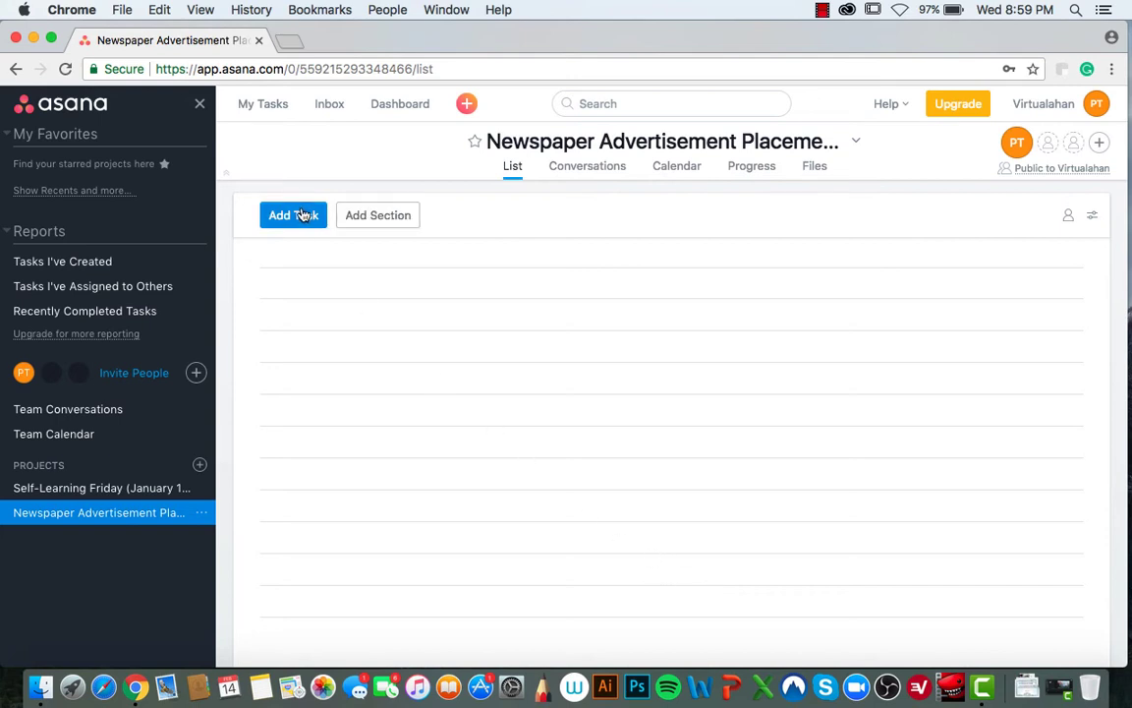
left_click(377, 215)
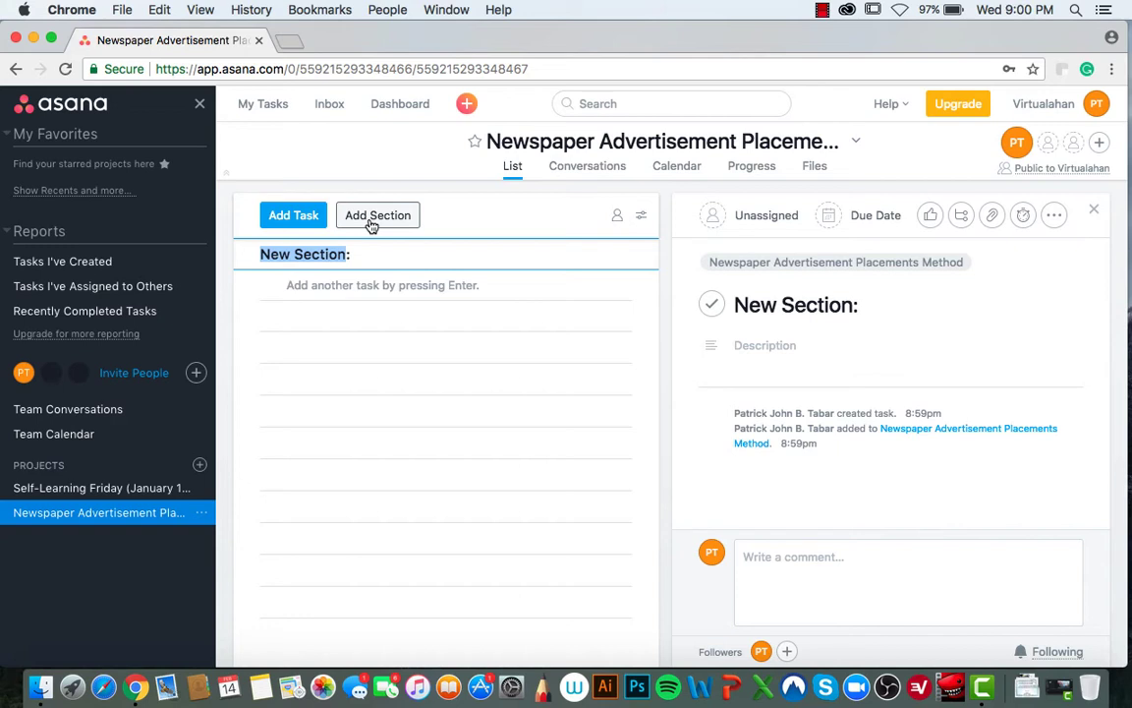
type("Tas")
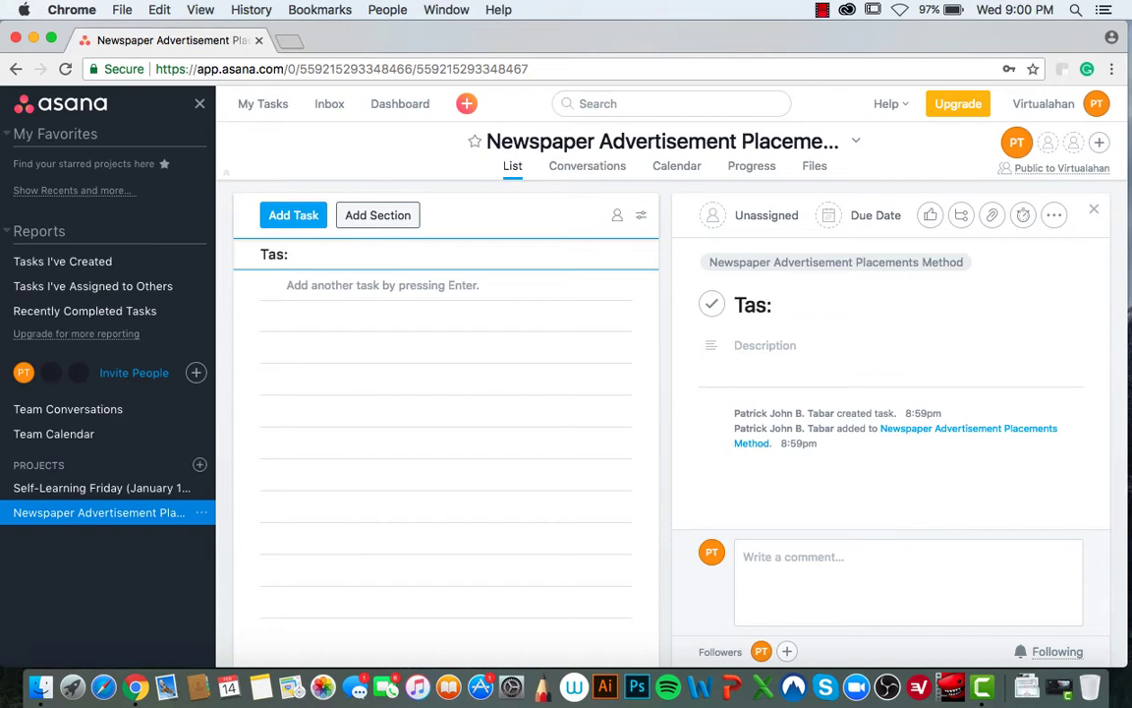
type("k #1 Ad T")
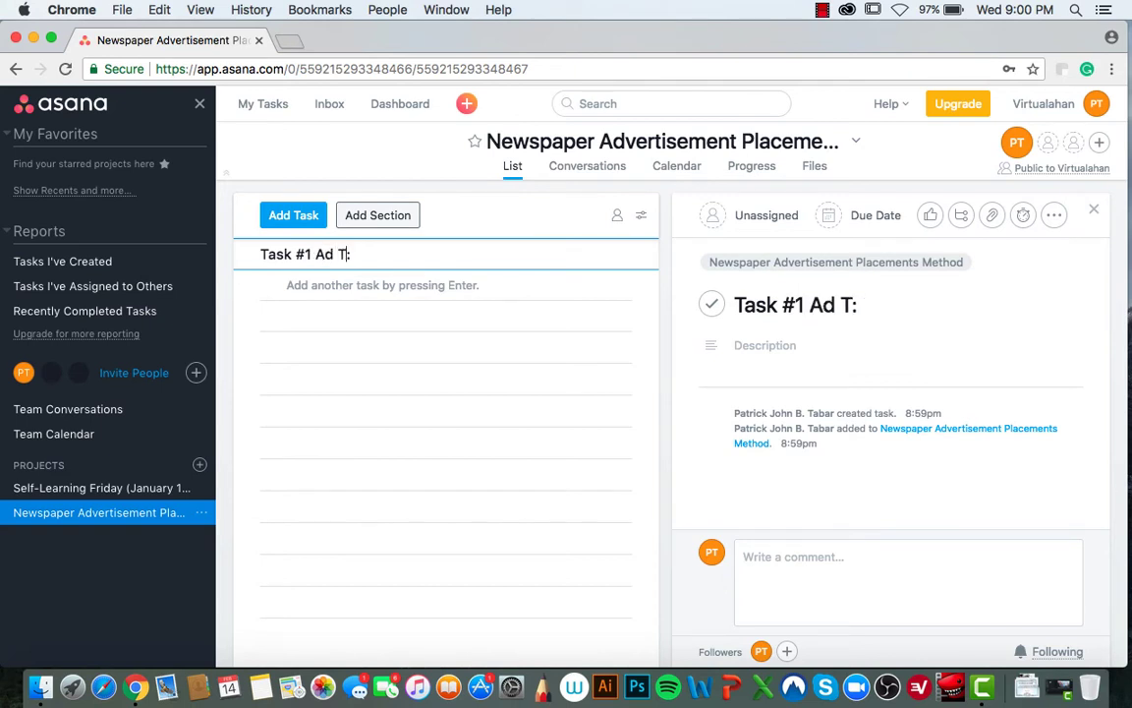
type("ail")
key("BackSpace")
key("BackSpace")
type("king")
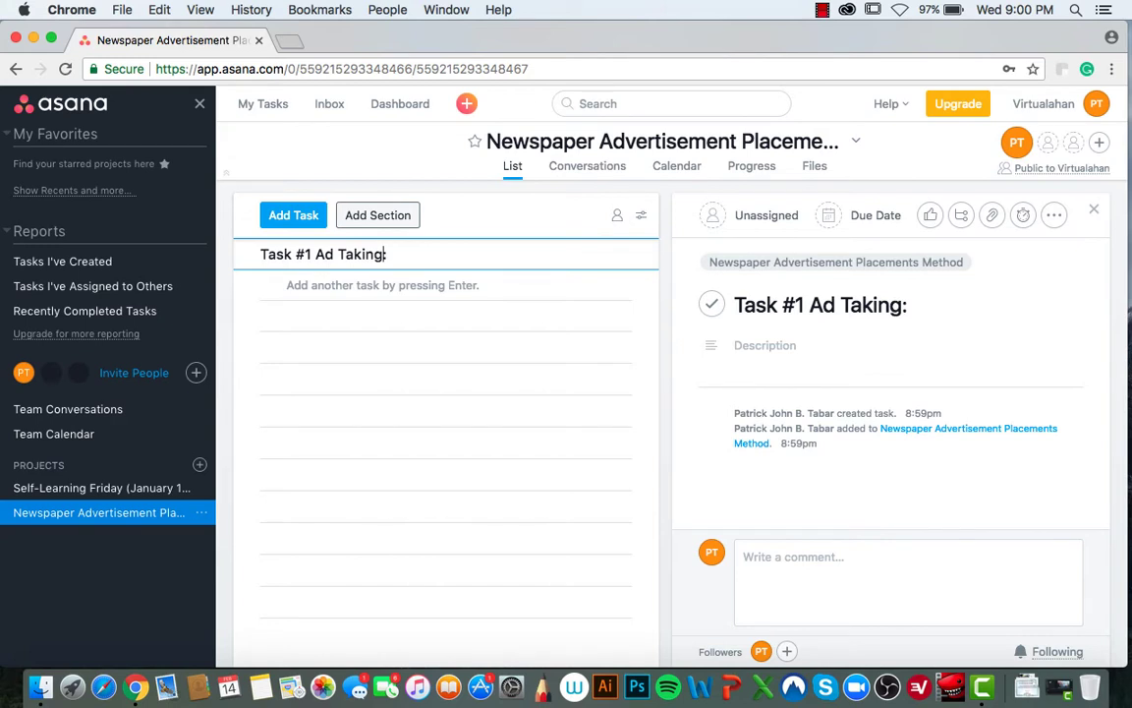
key("Return")
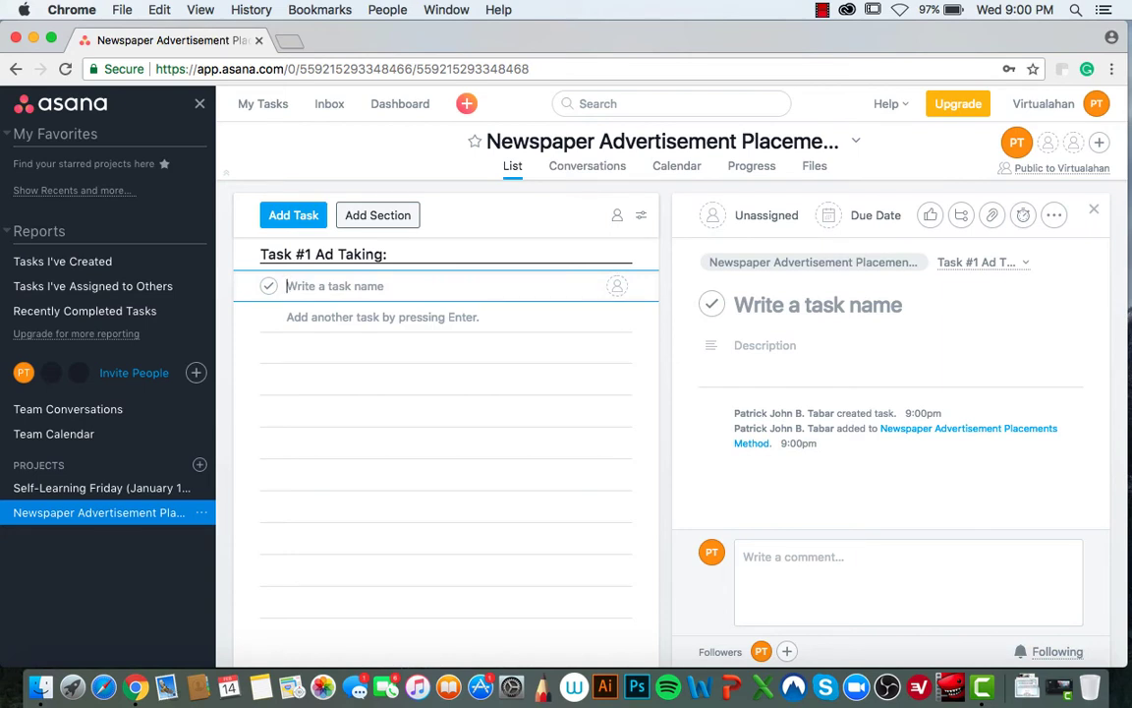
- Add the inbox email-check, 'Download' and 'Layout using Adobe Indesign and print layout.' tasks, then begin 'Proofread'
type("Check")
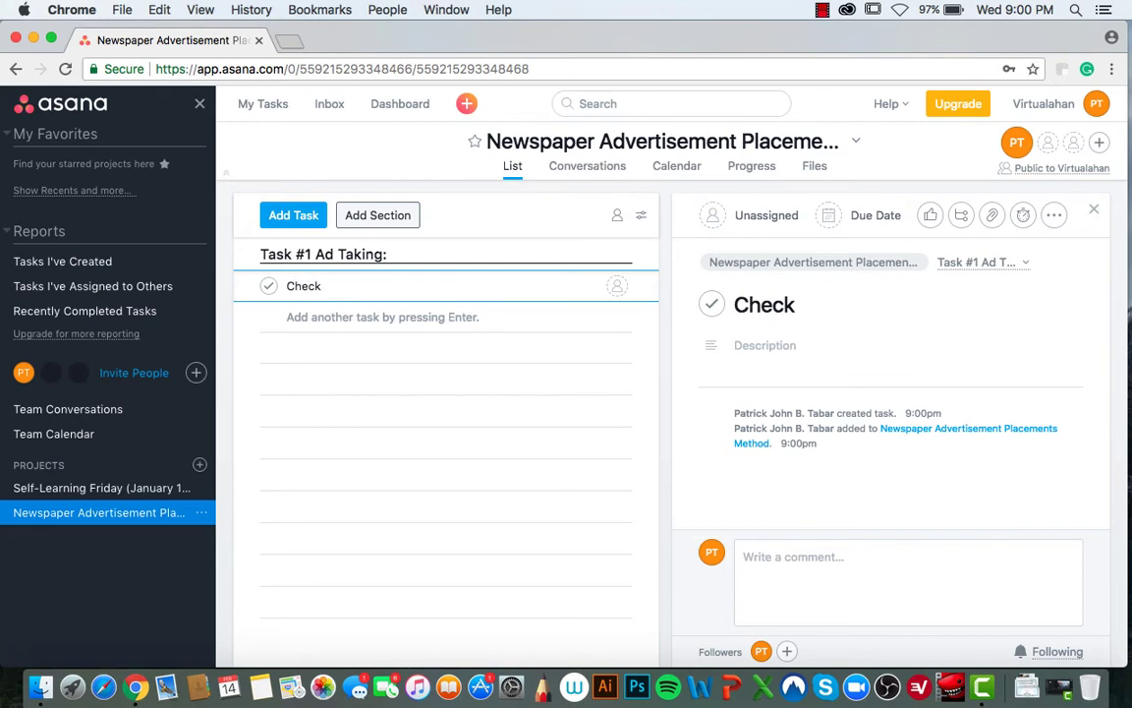
type(" emai")
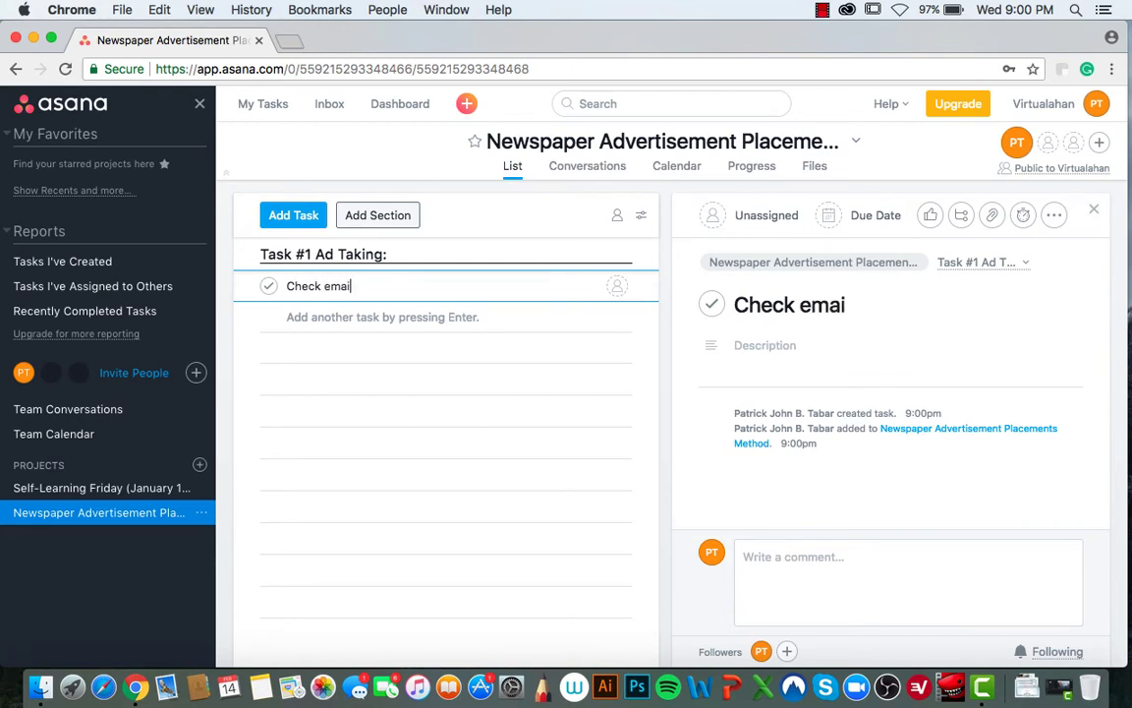
type("l in inbox for")
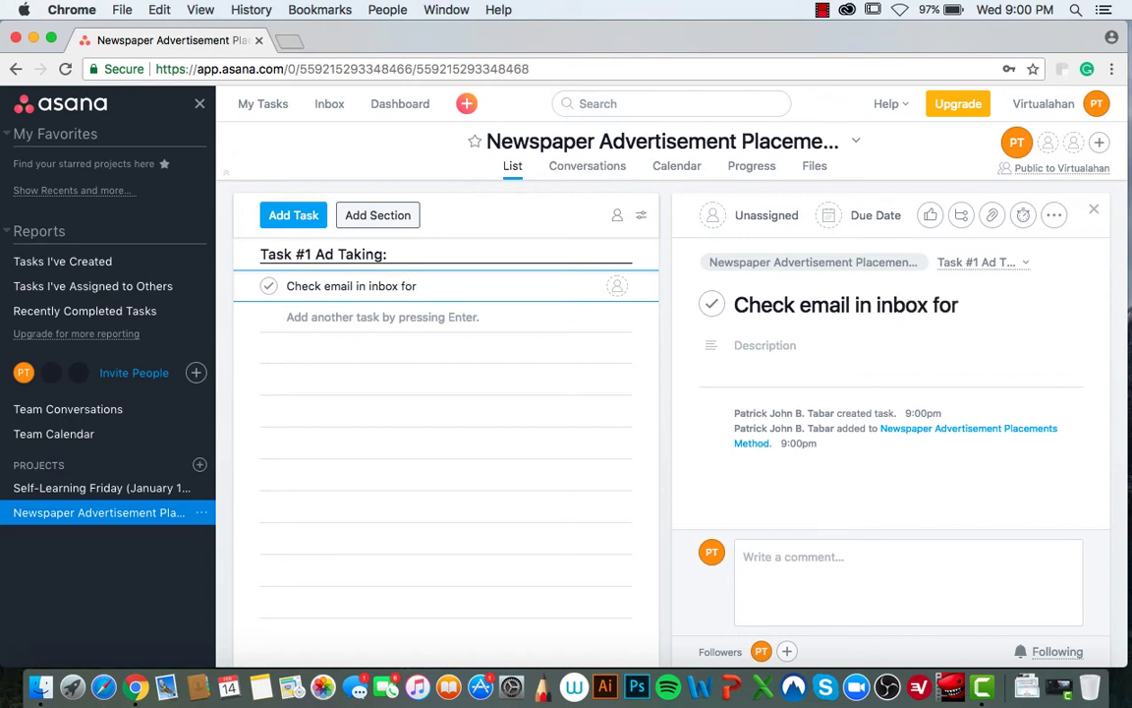
type(" draft in ")
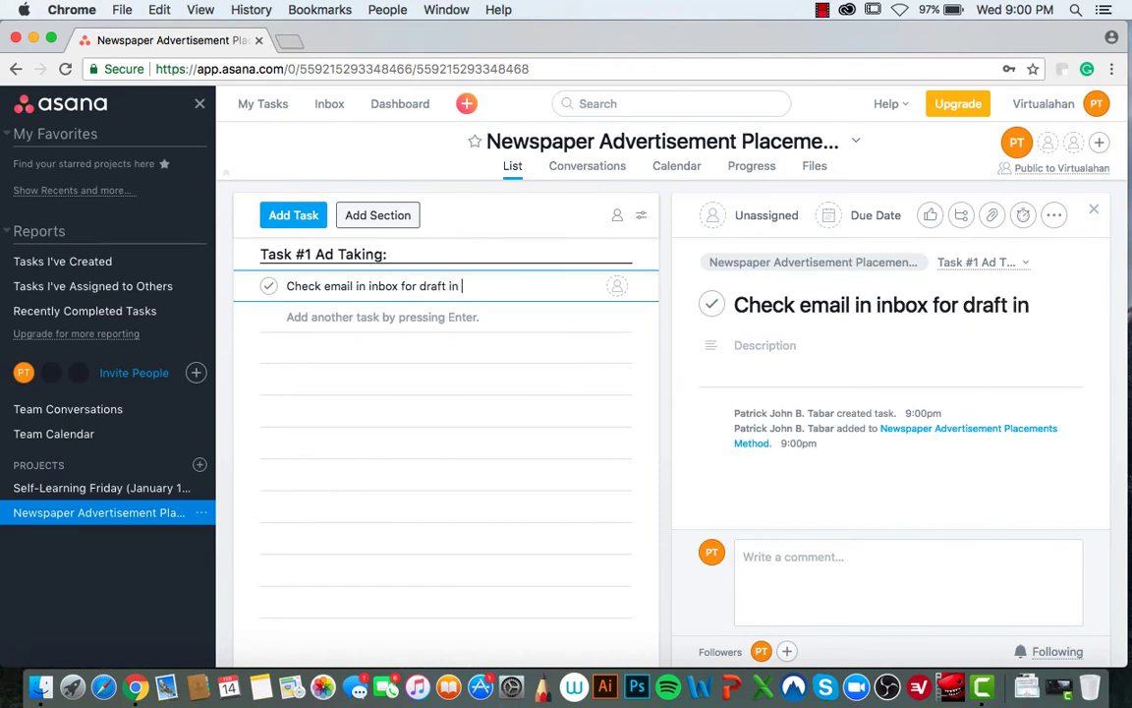
type("MS Word F")
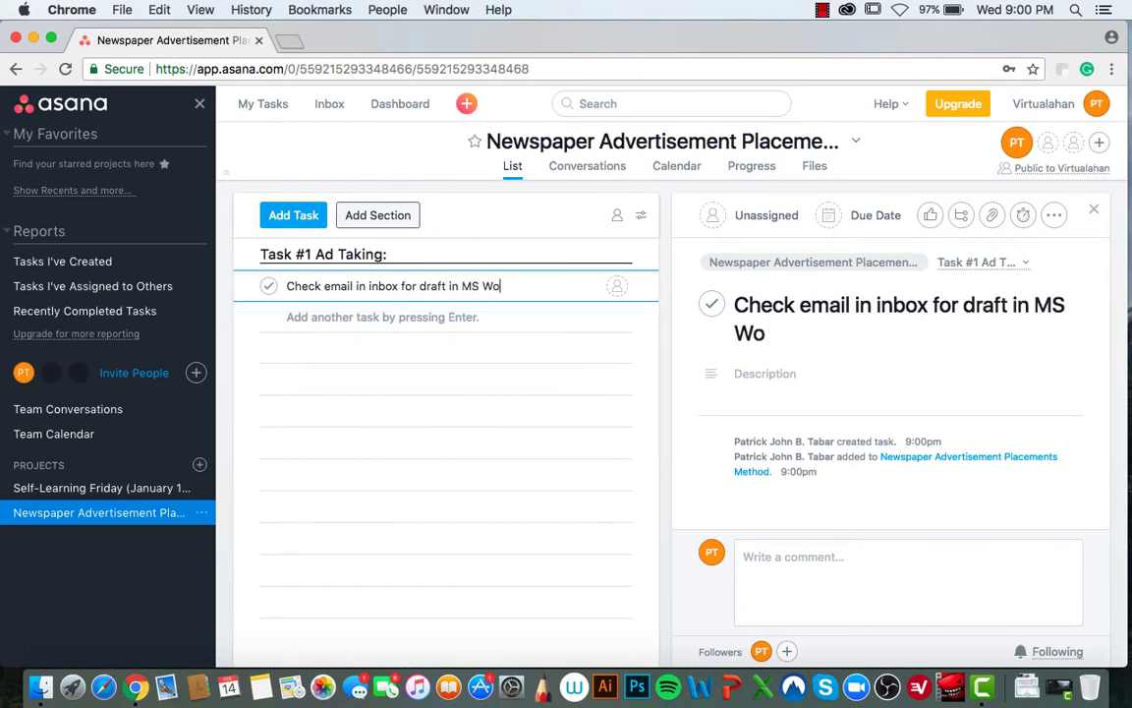
type("le")
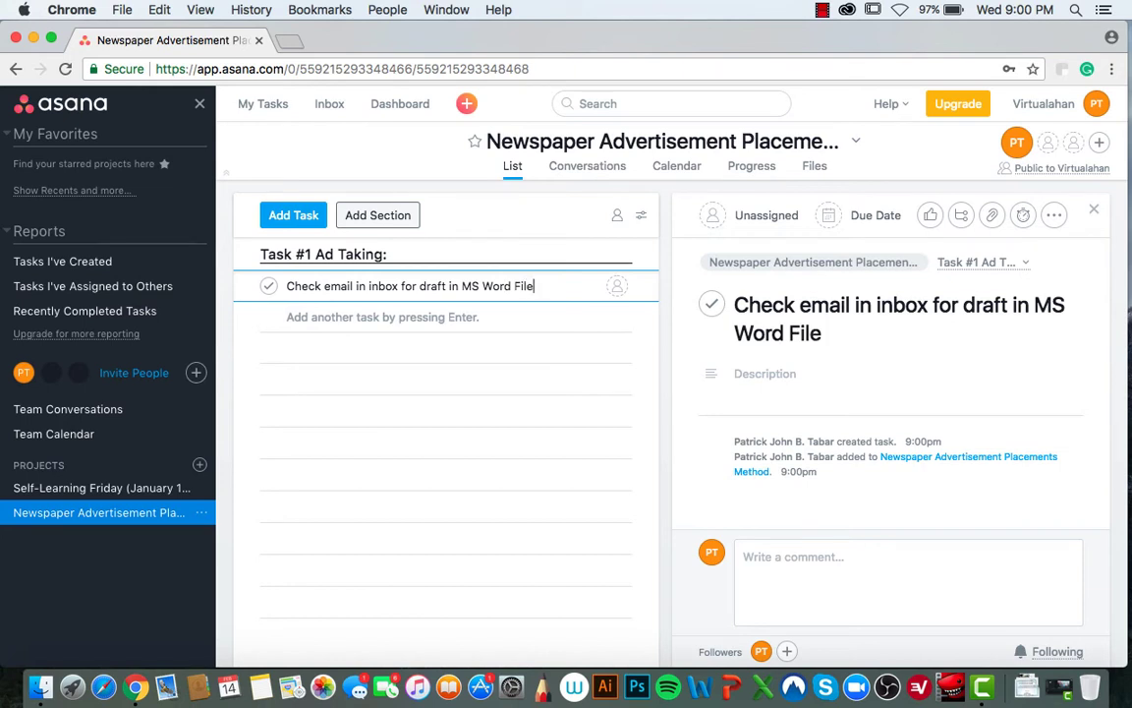
key("Return")
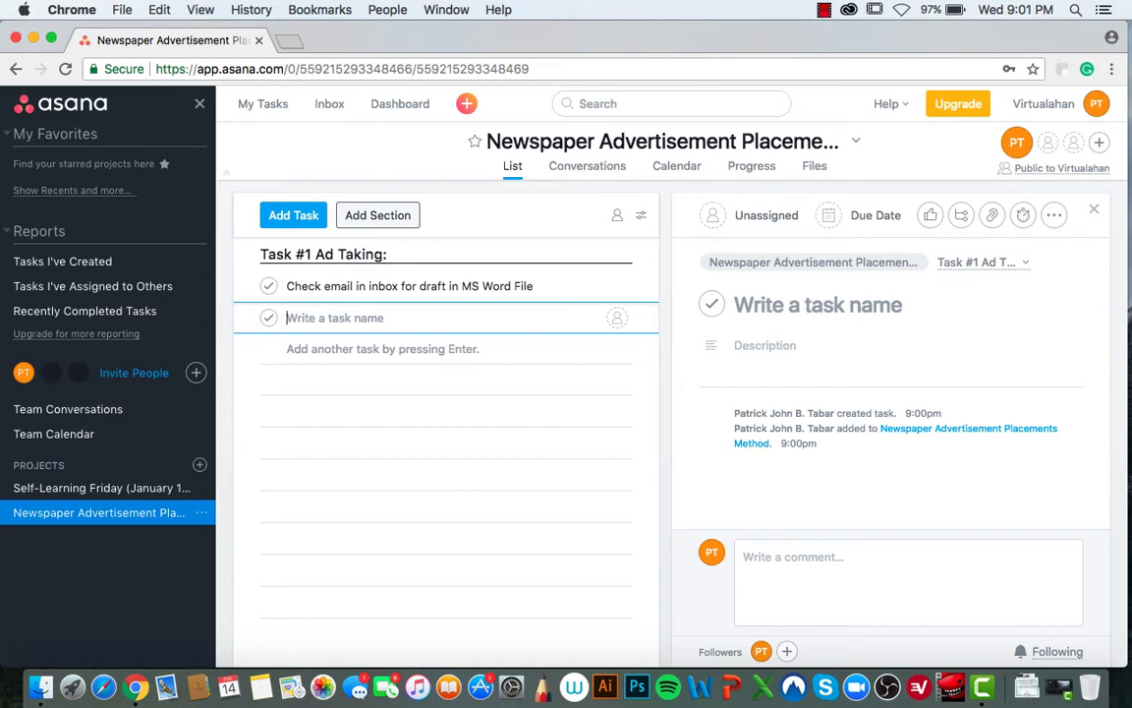
type("Download")
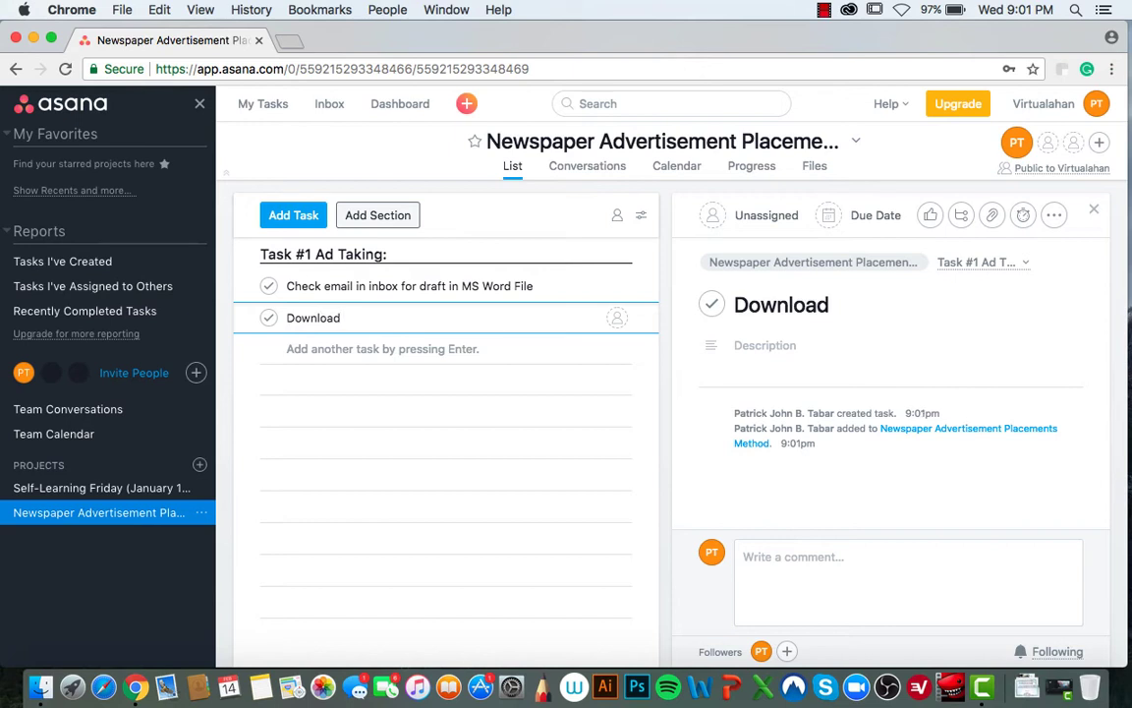
key("Return")
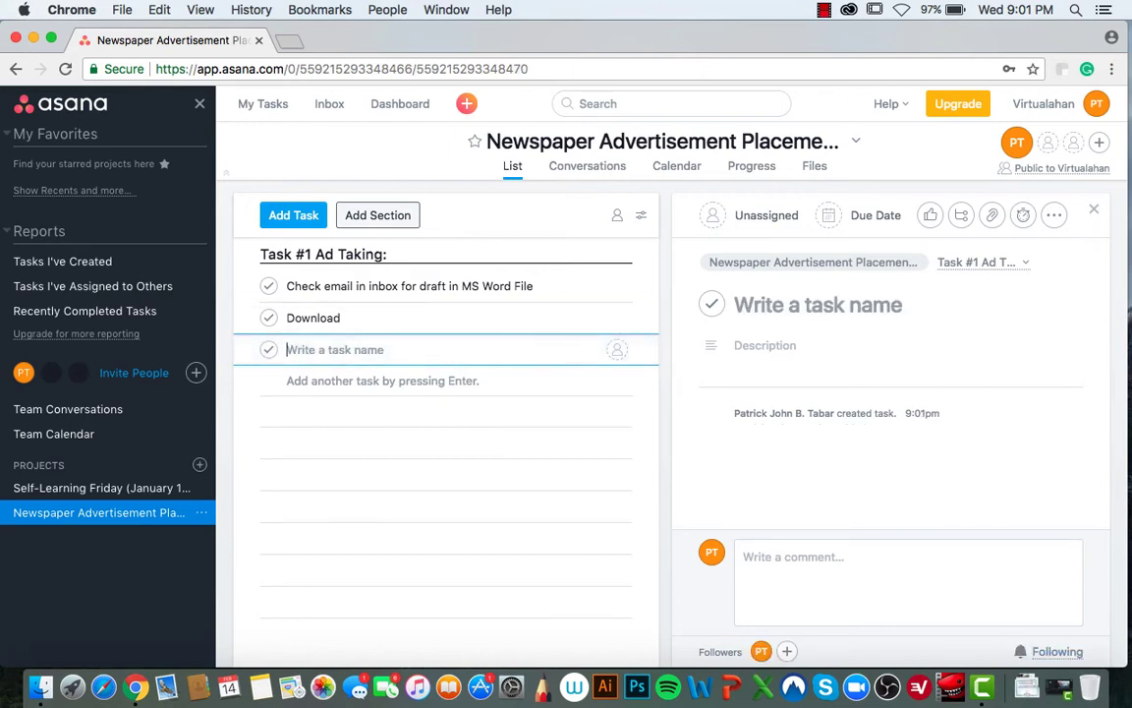
type("La")
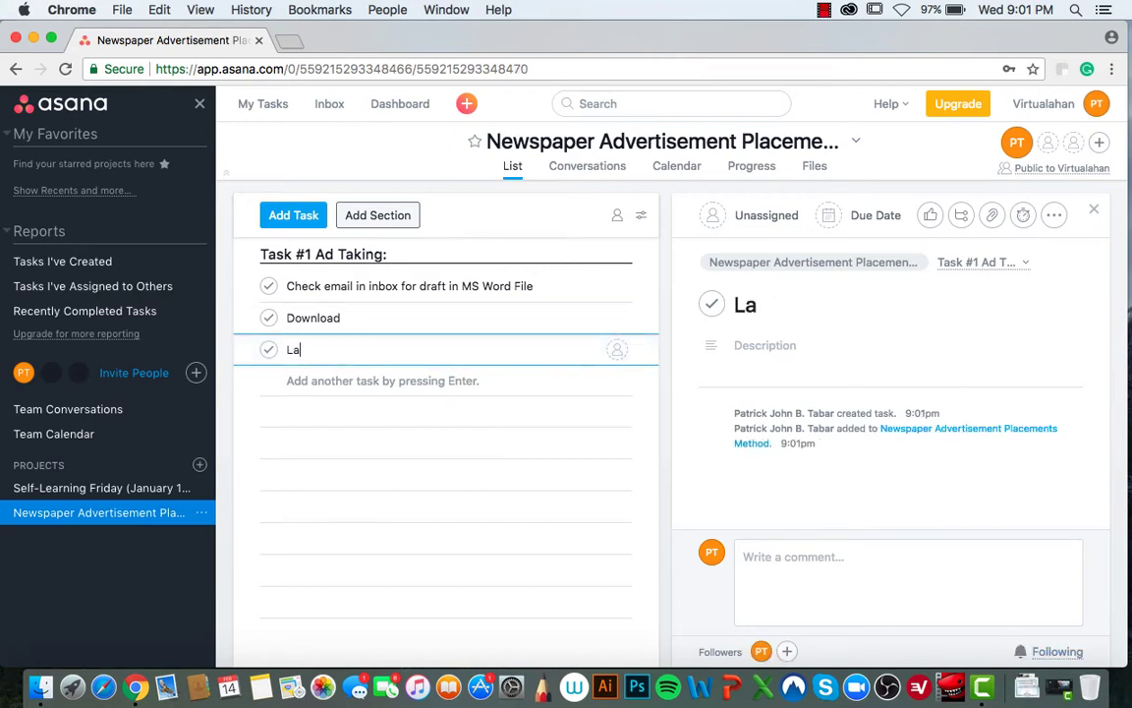
type("yout using")
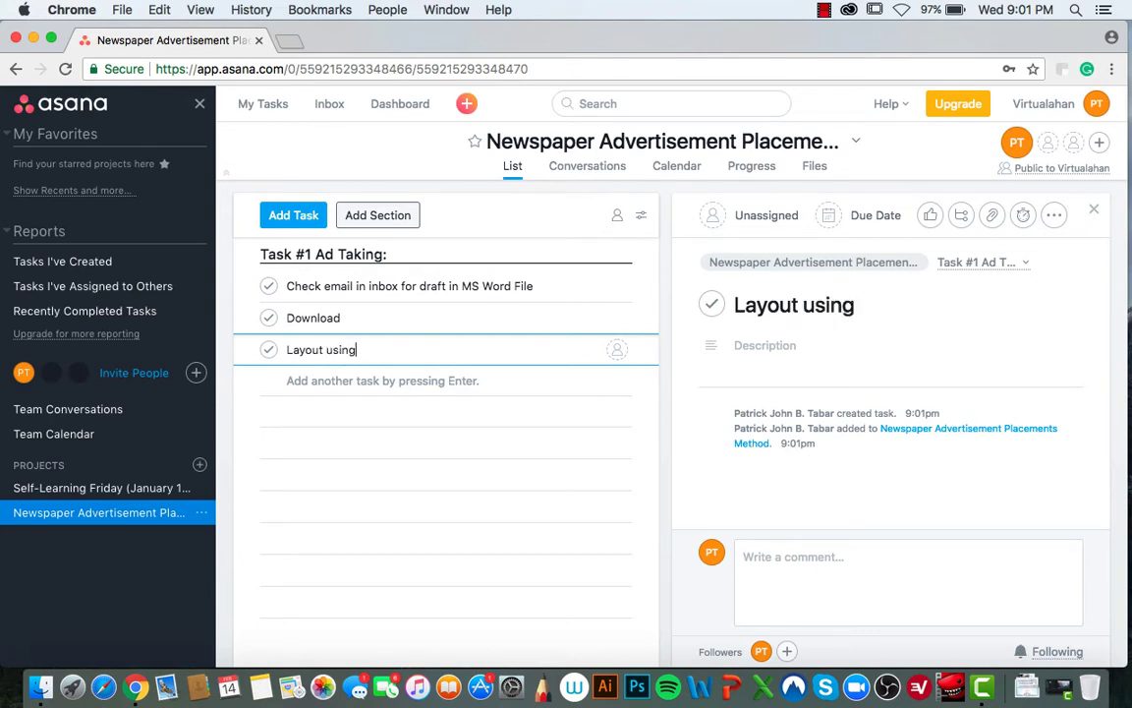
type(" Adobe")
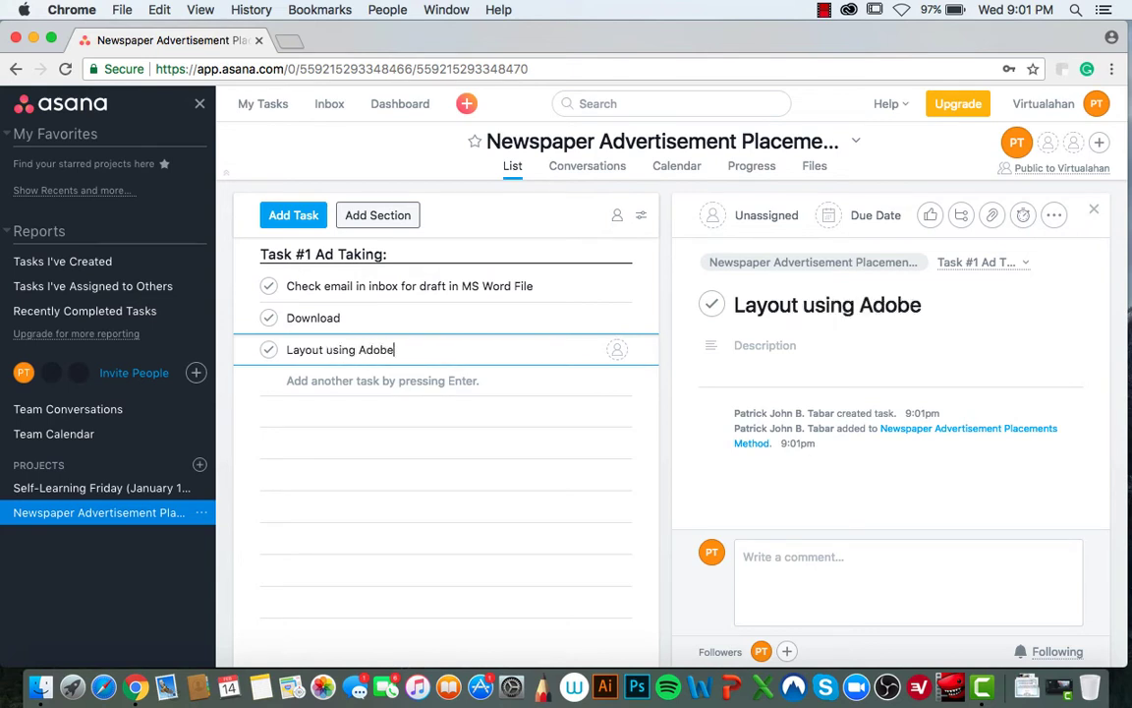
type(" Indesign")
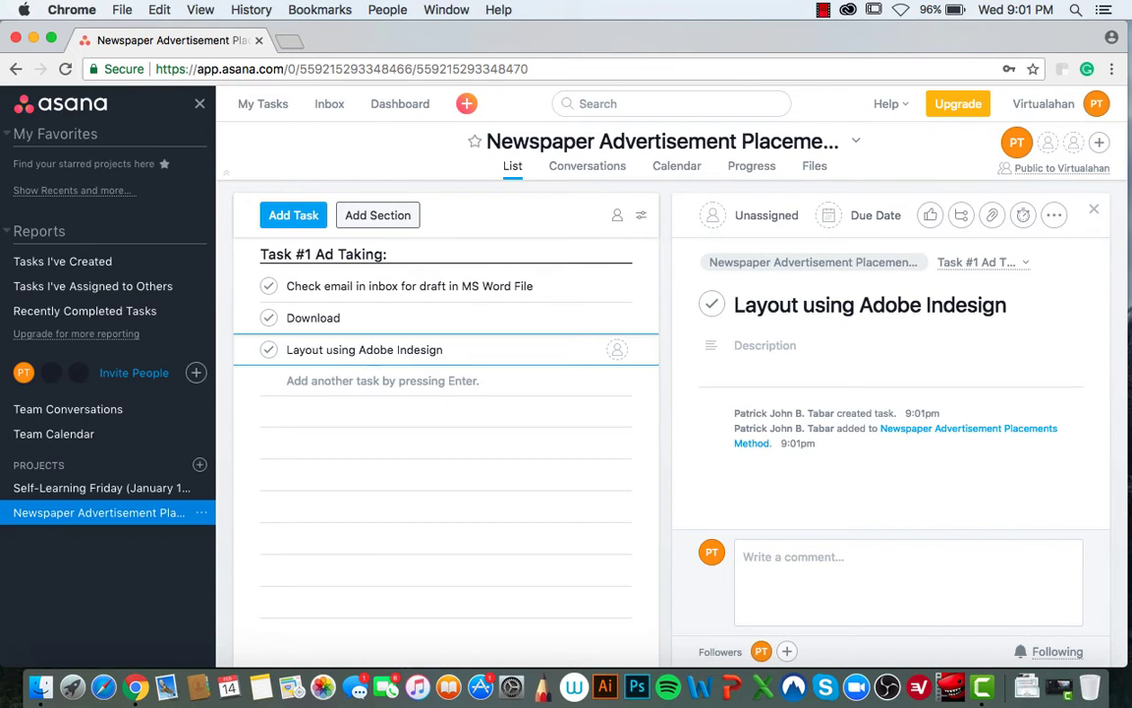
type(" and p")
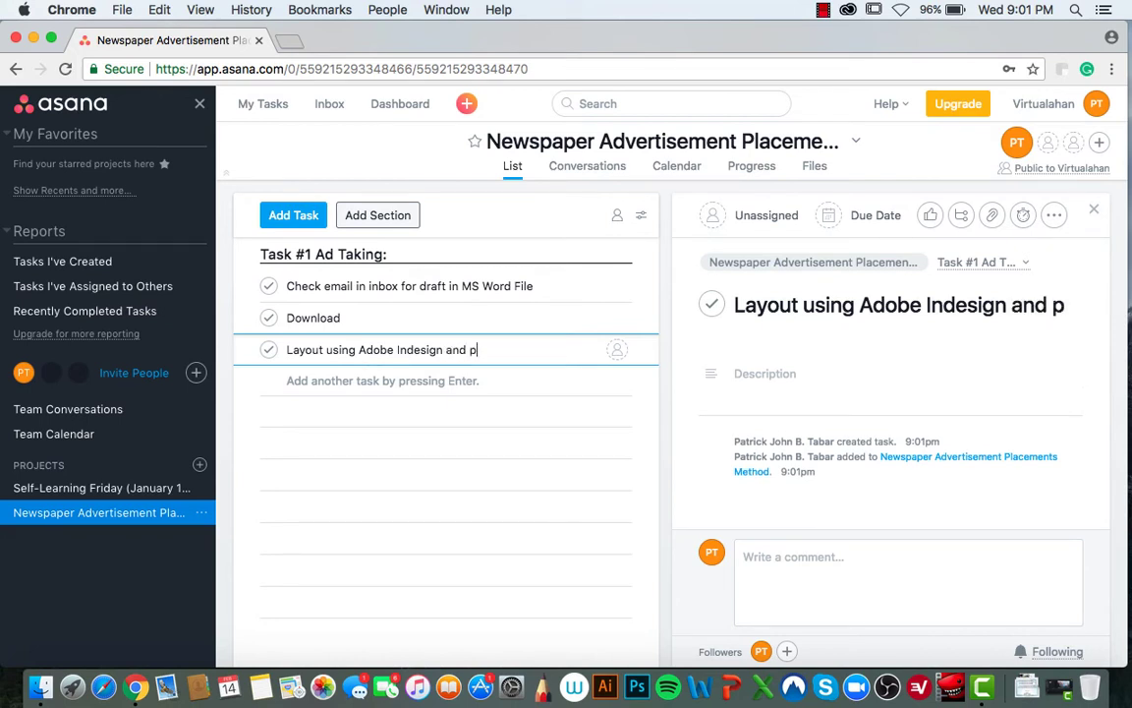
type("rint la")
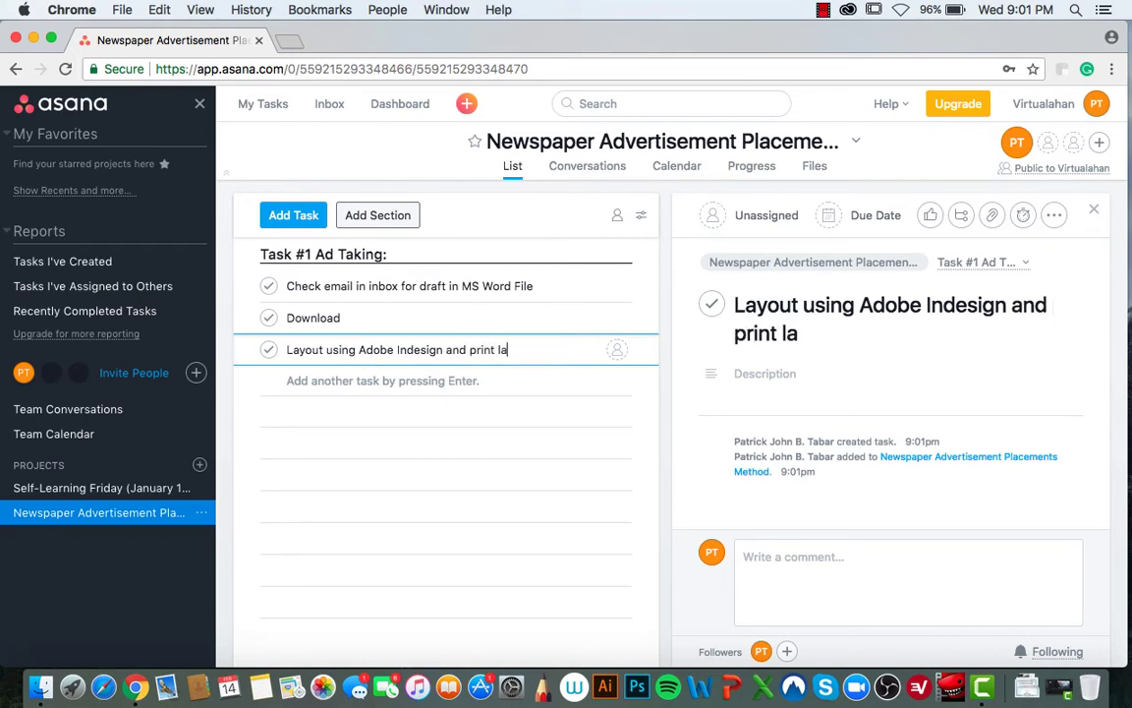
type("yout.")
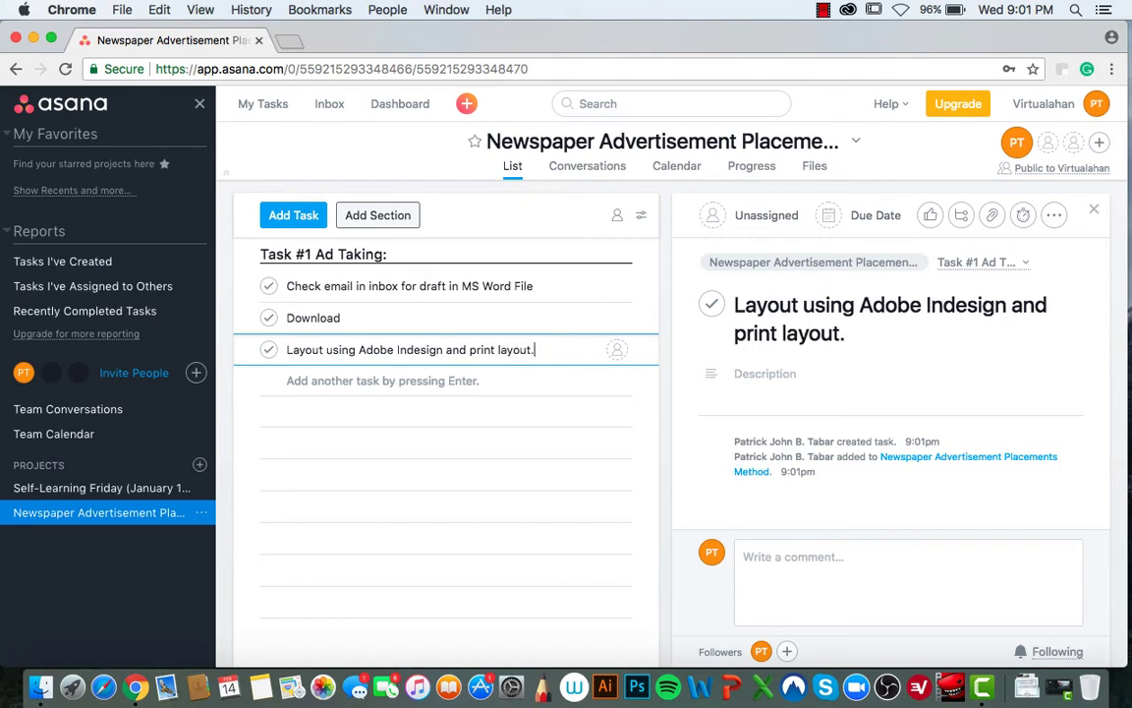
key("Return")
type("P")
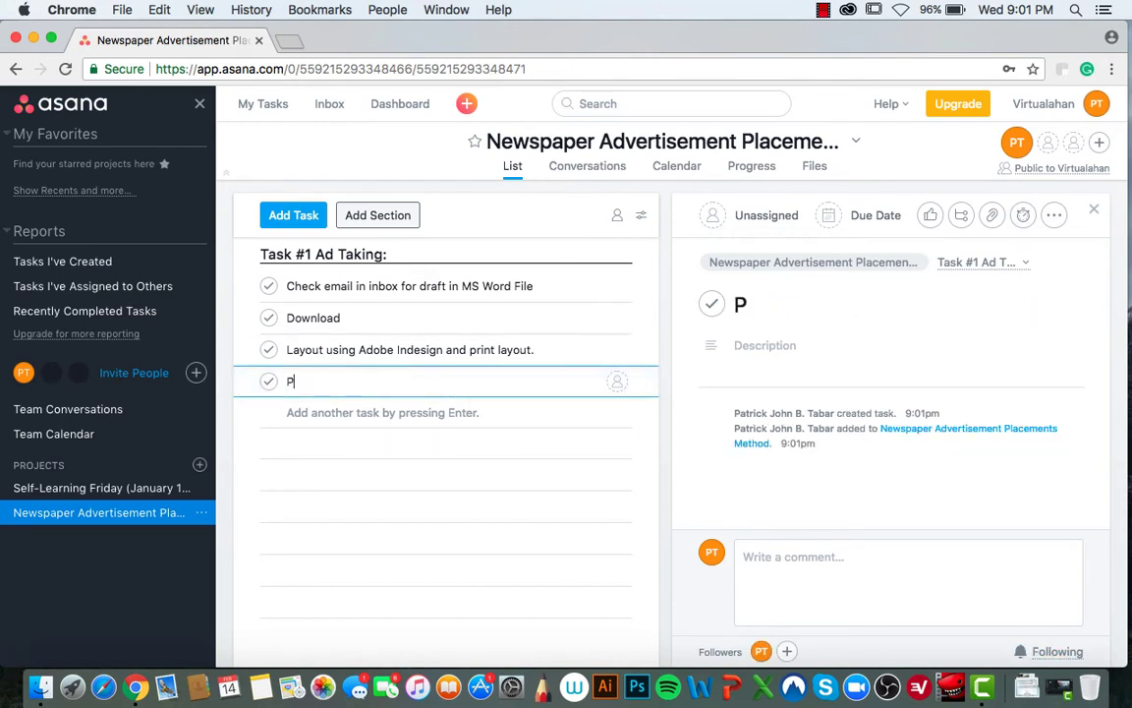
type("roofread")
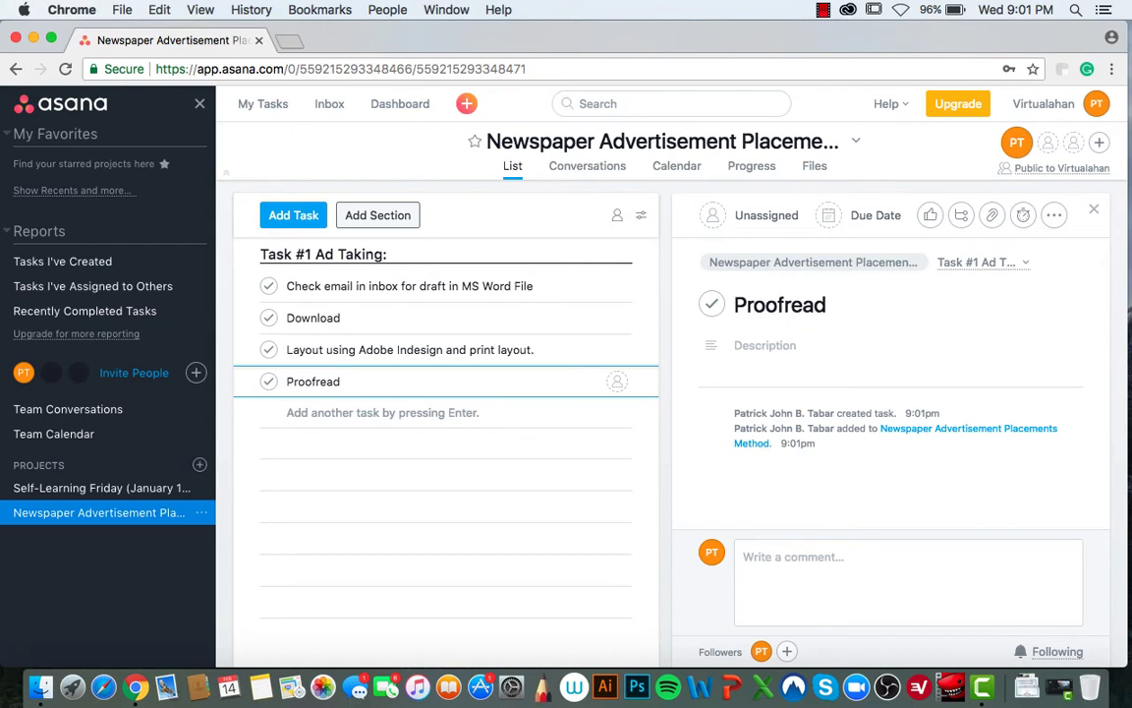
- Add tasks 'Email to head office for placement.' and 'Wait for head office confirmation.', then insert a new section
key("Return")
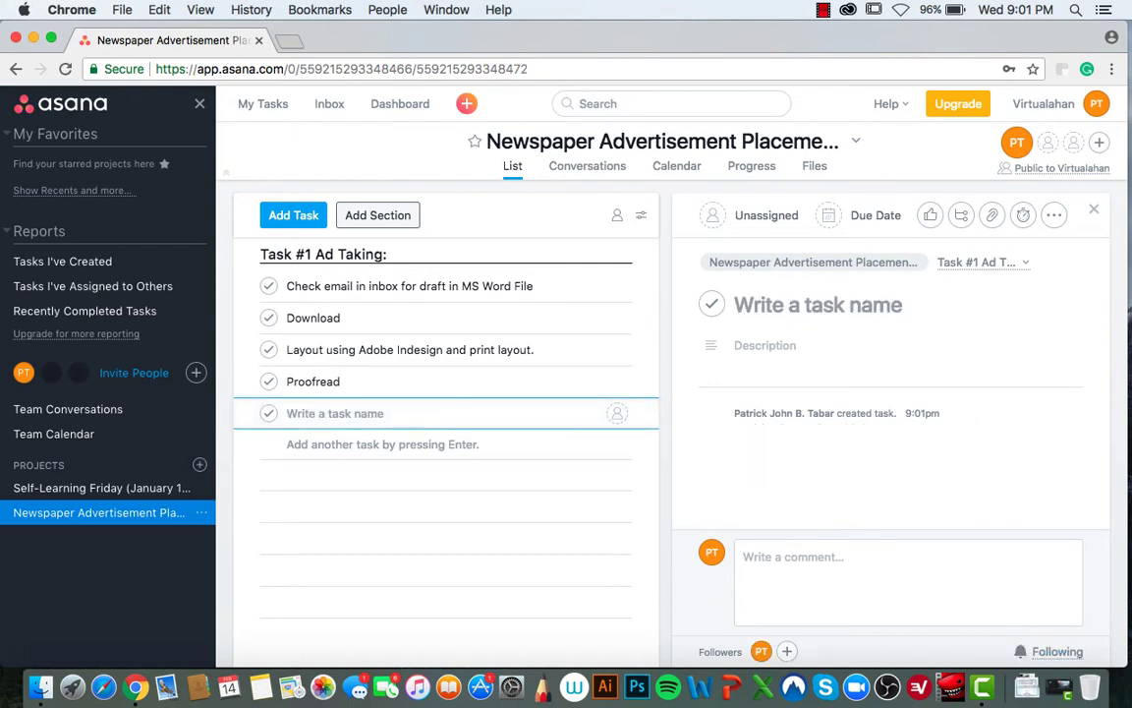
type("Email")
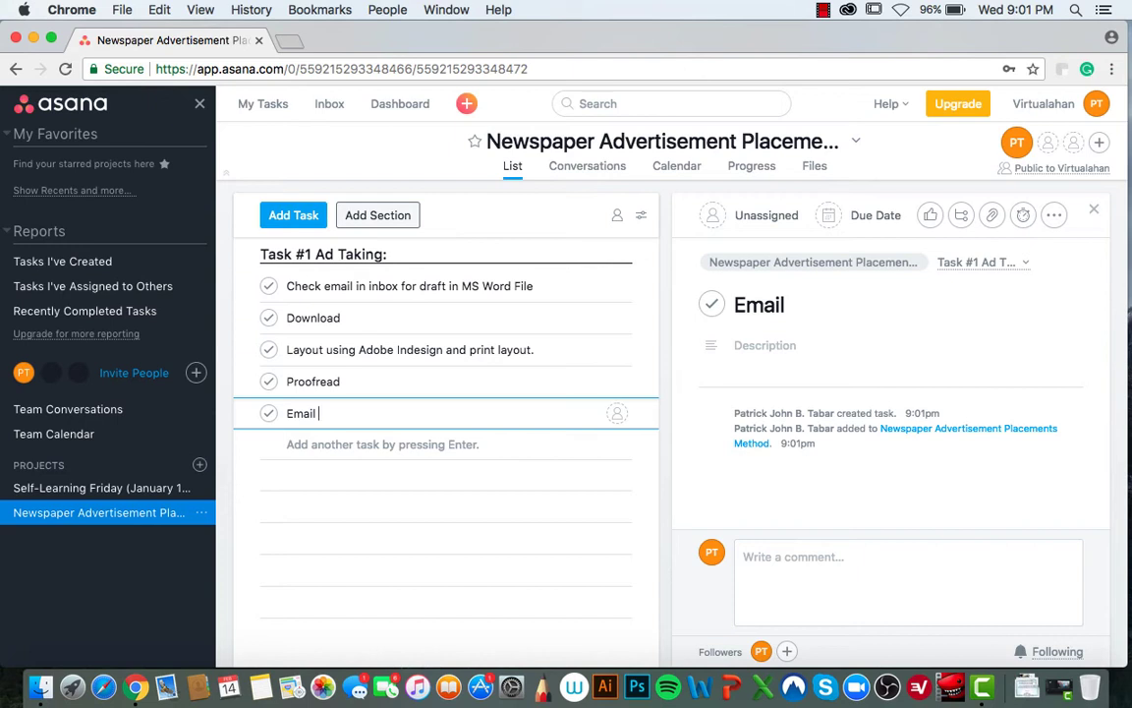
type(" to head")
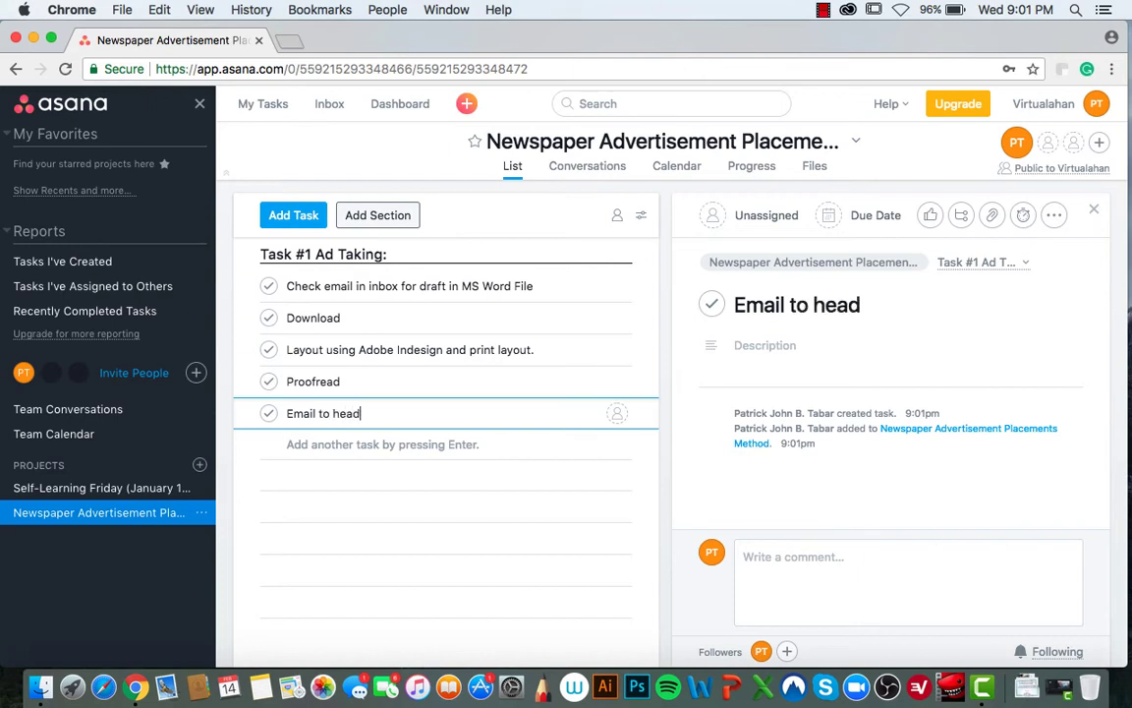
type(" offic")
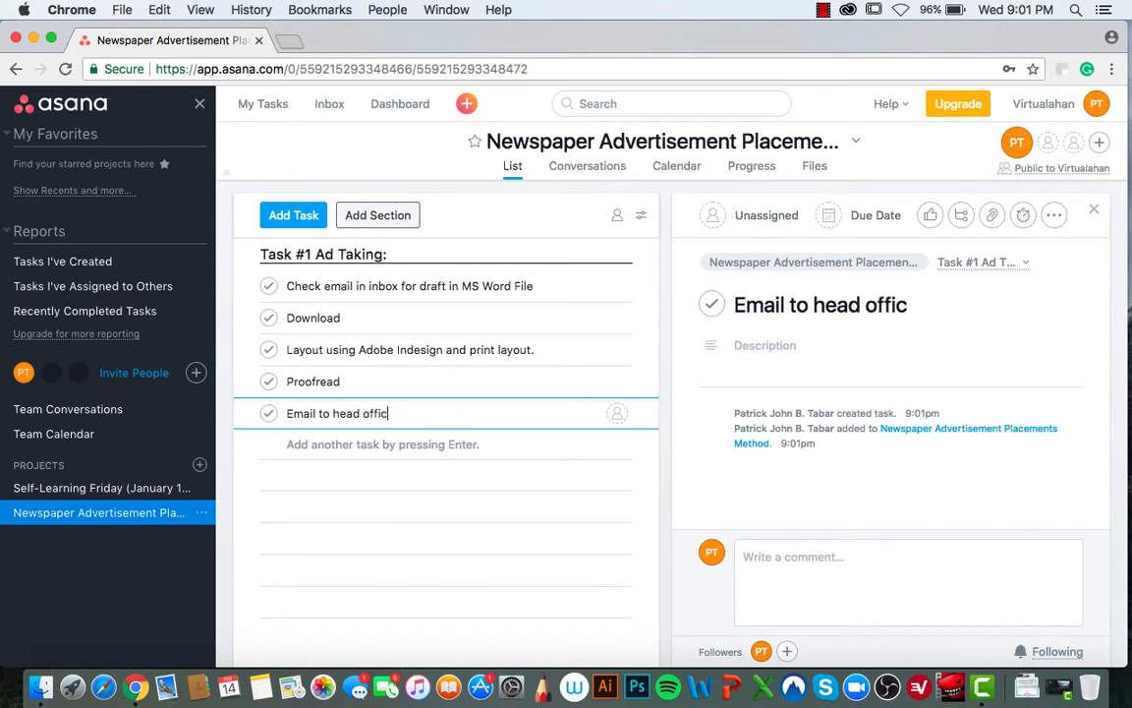
type("e for placem")
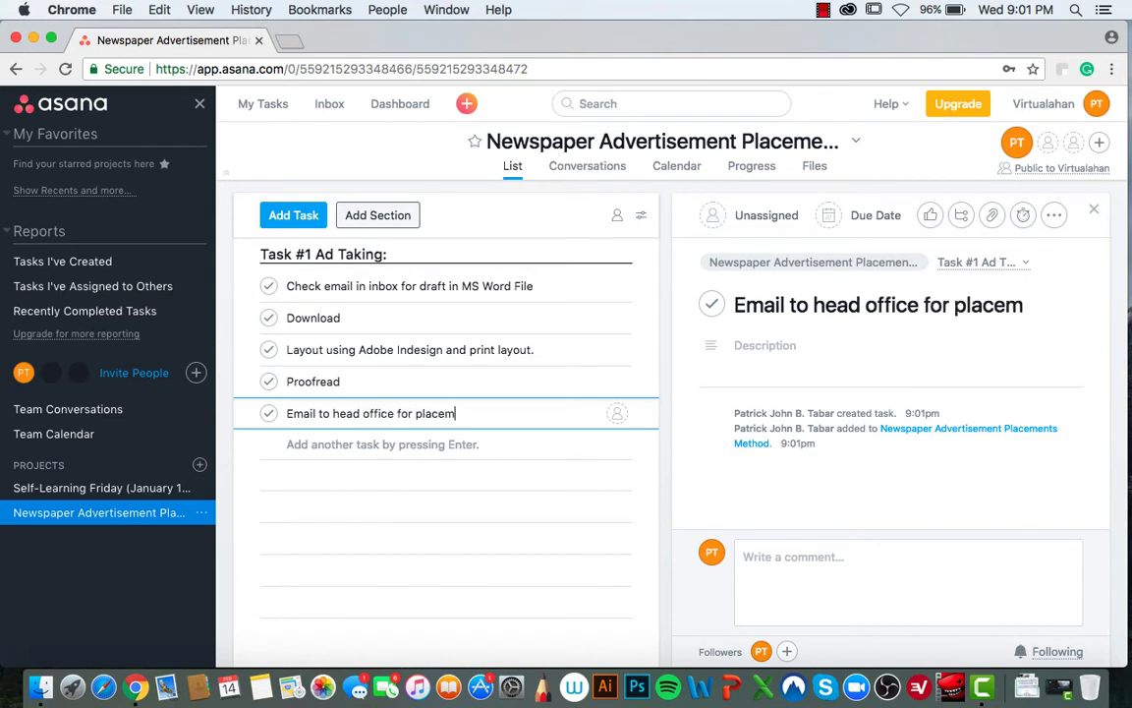
type("ent.")
key("Return")
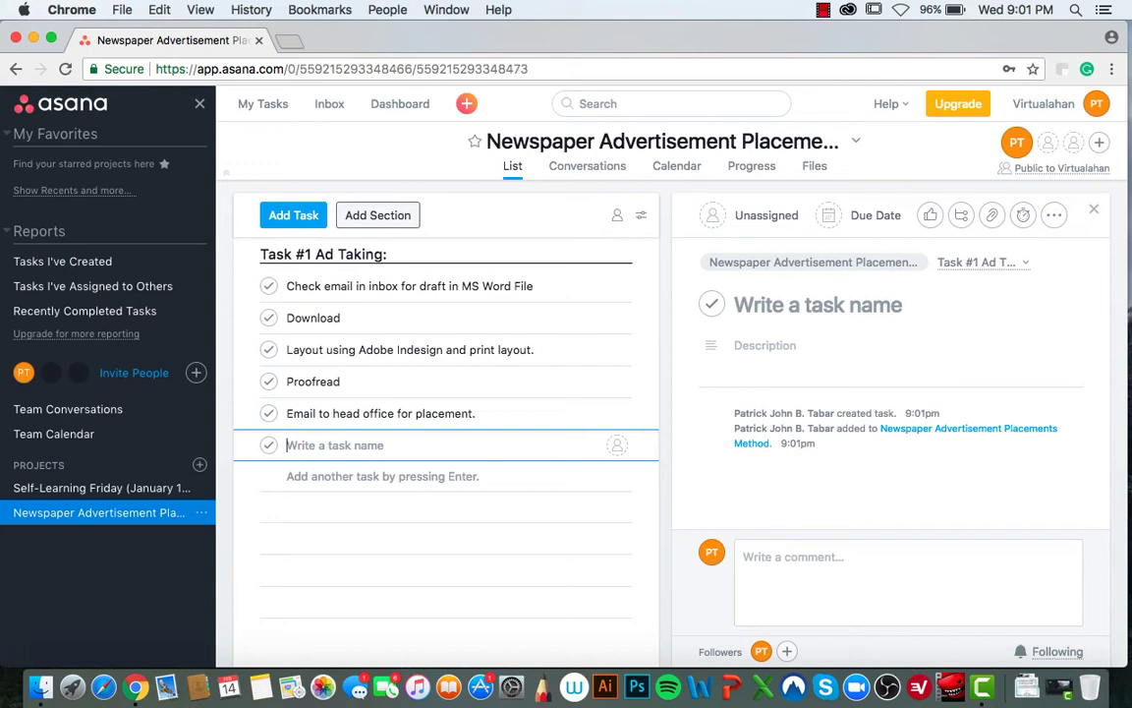
type("Wa")
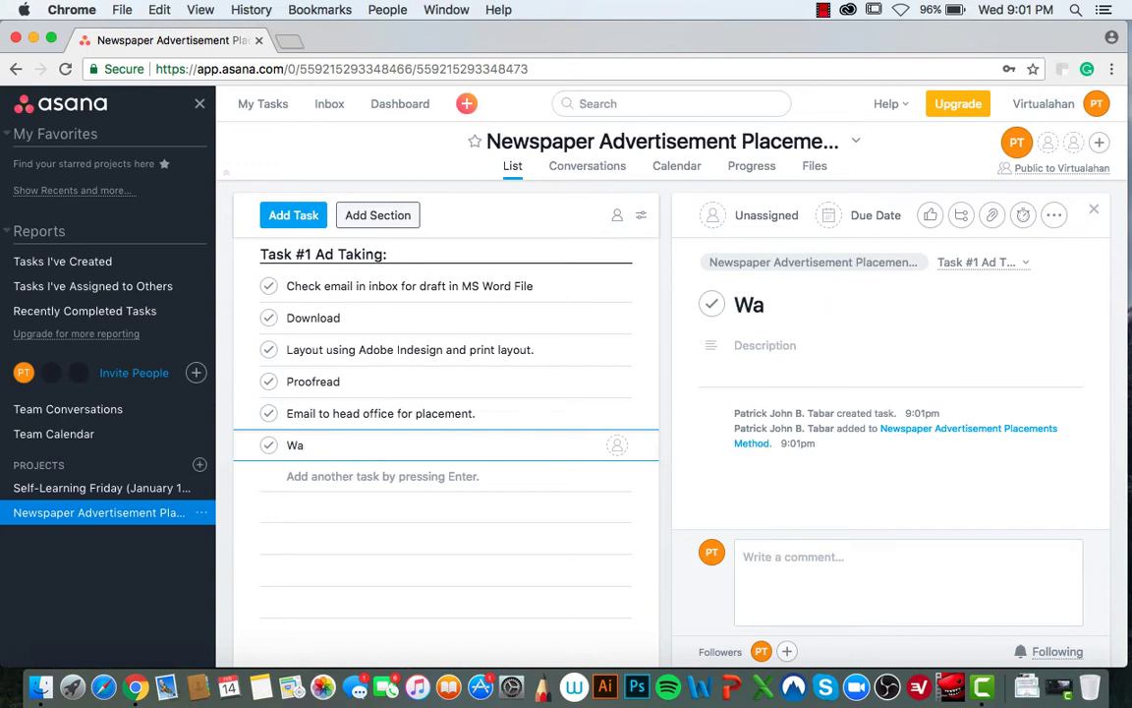
type("it for head ofic")
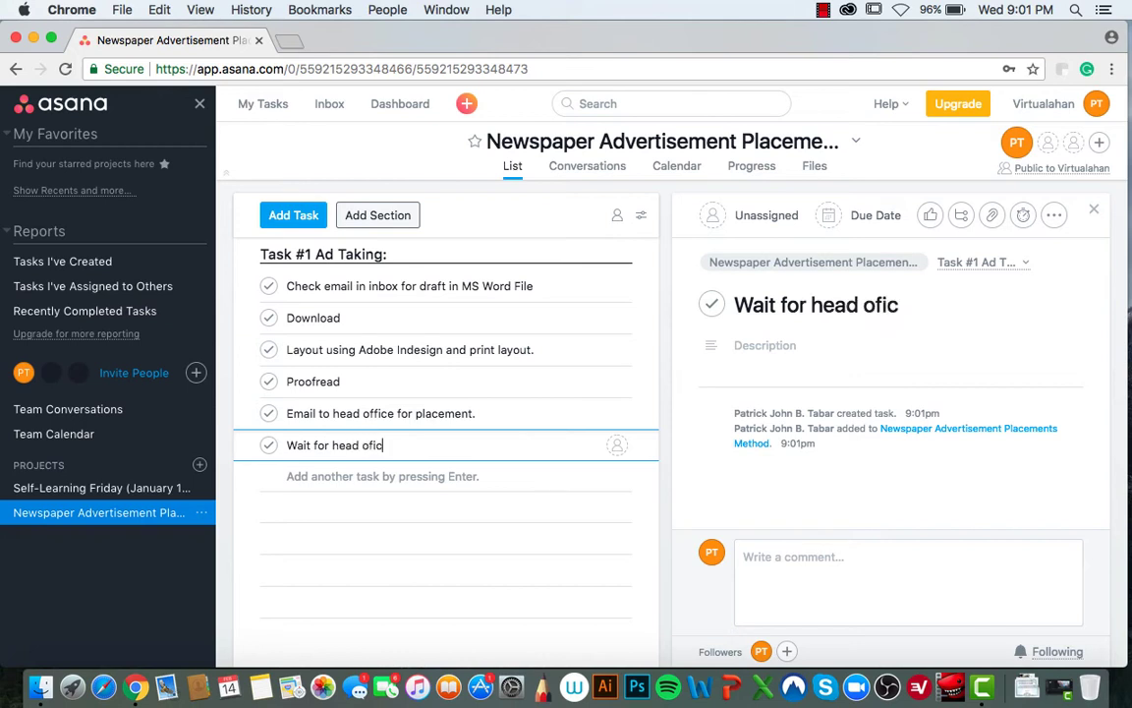
key("BackSpace")
key("BackSpace")
type("fice co")
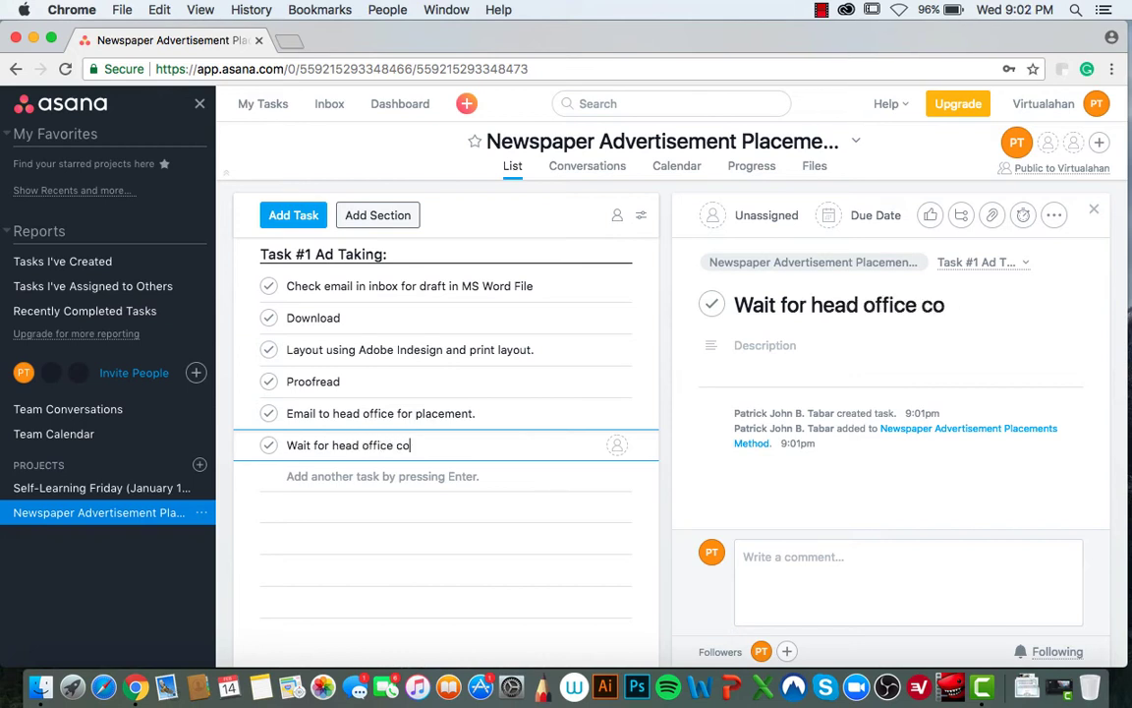
type("nfirmation")
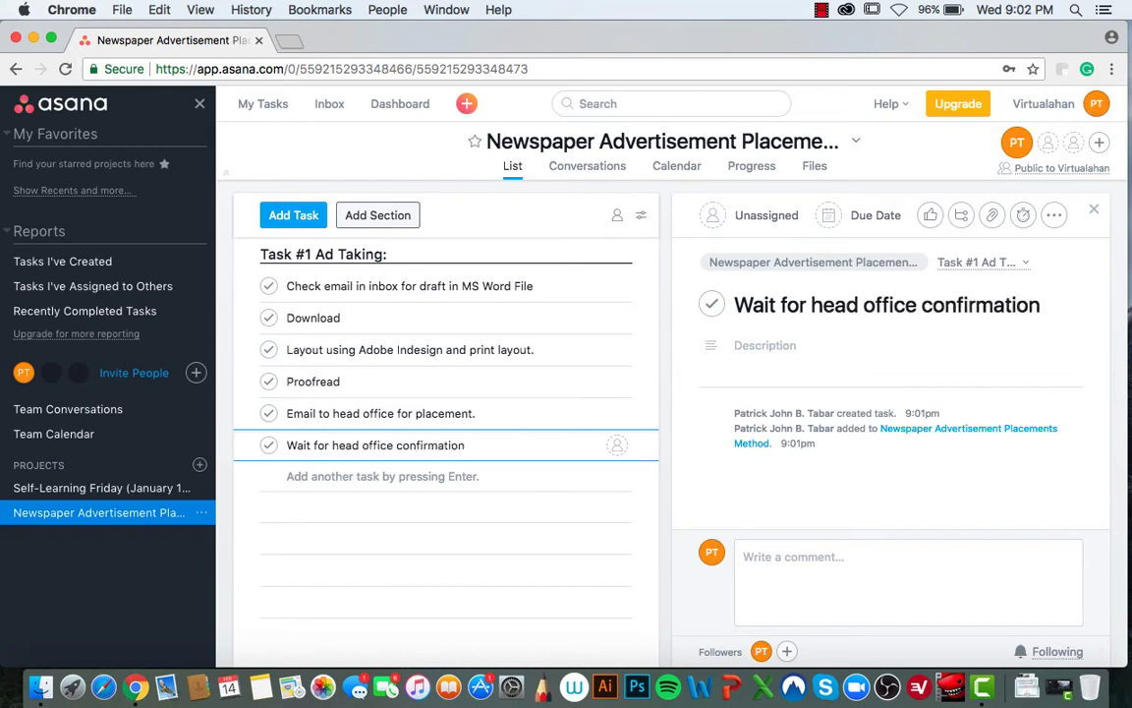
type(".")
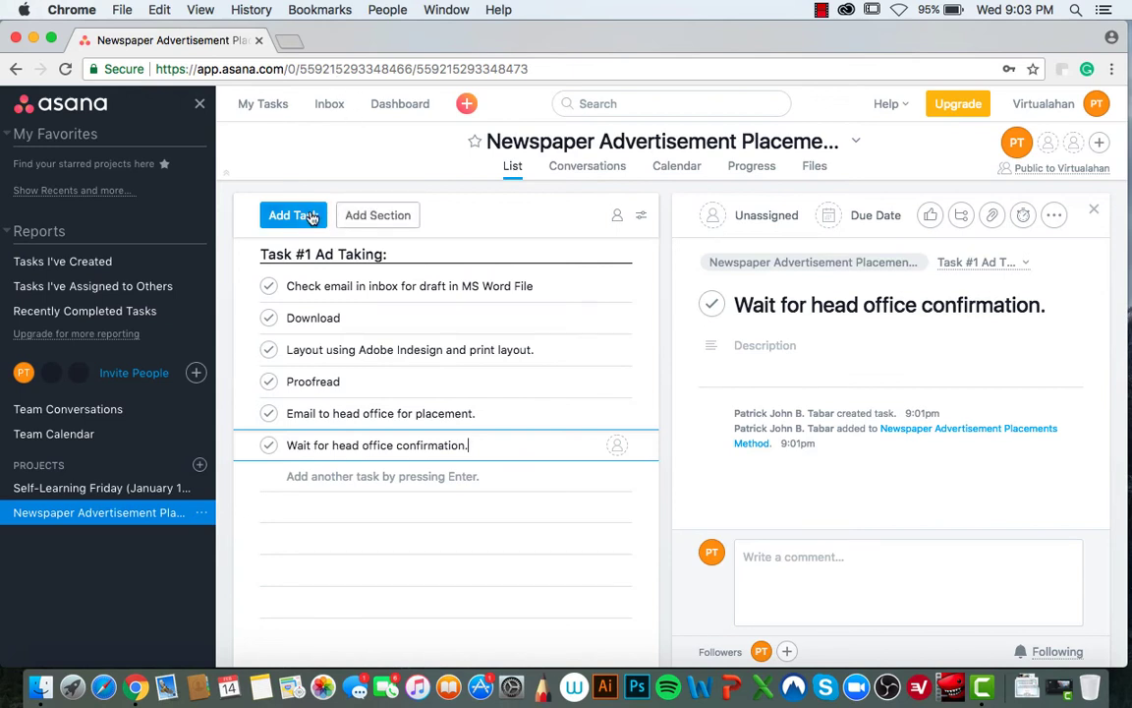
left_click(368, 217)
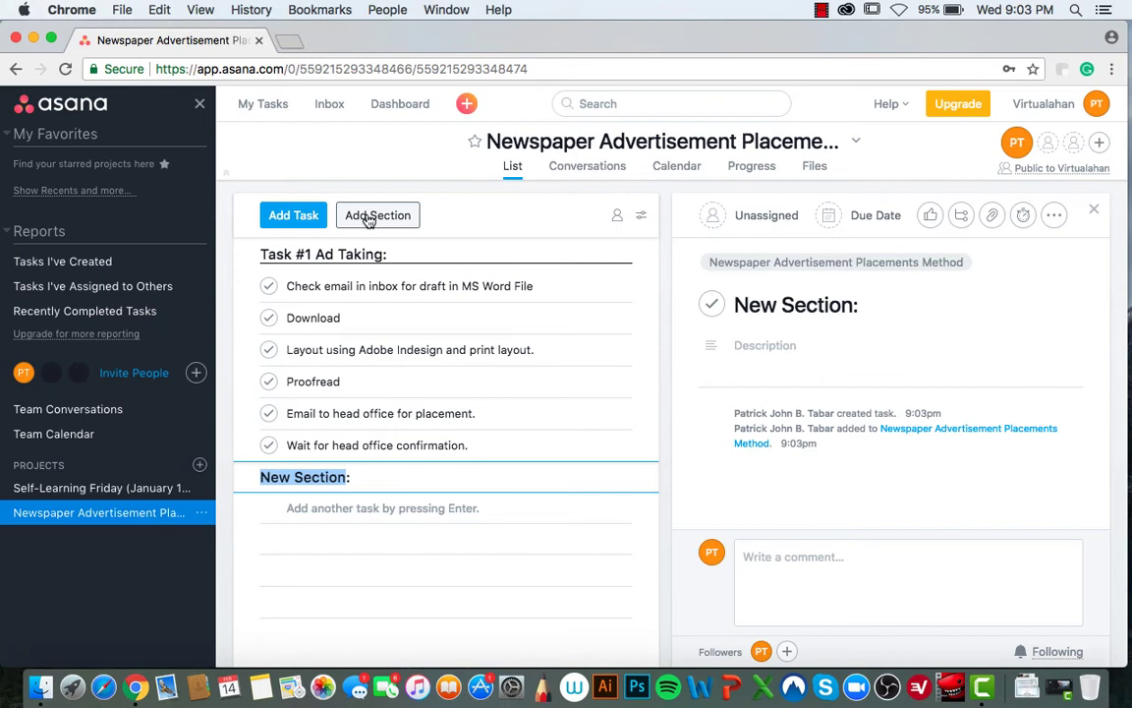
- Begin the new heading with 'Task' and fix the previous task's name so it ends with a period
type("Tas")
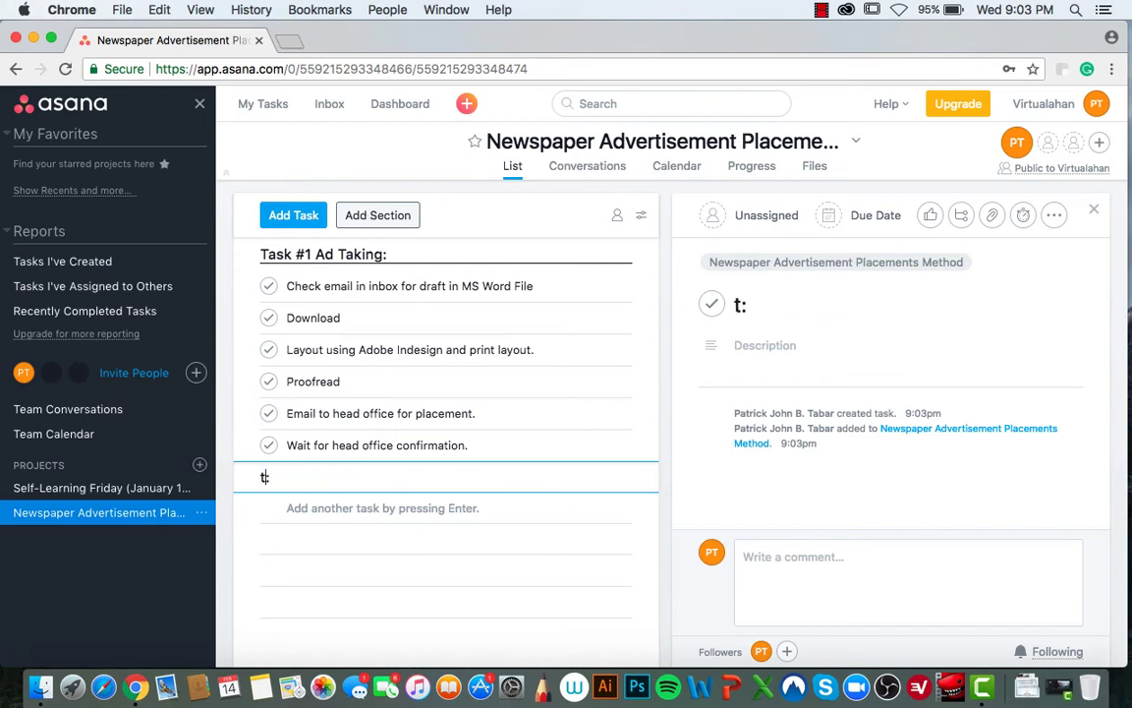
type("k")
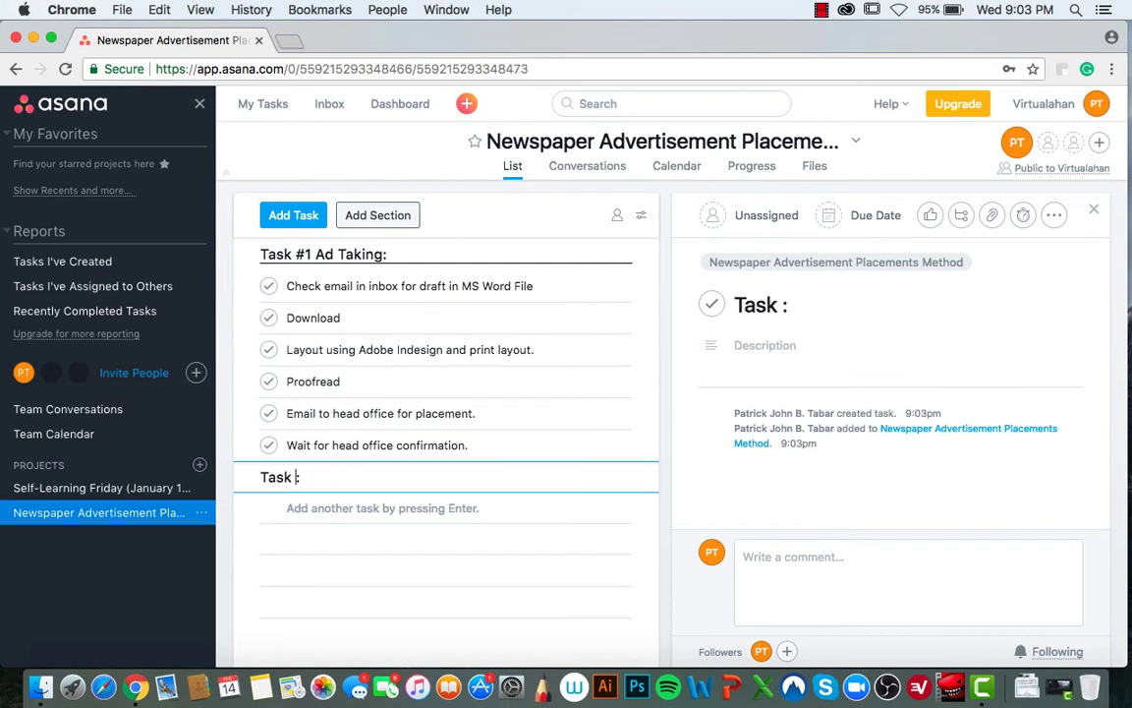
key("Up")
type("3")
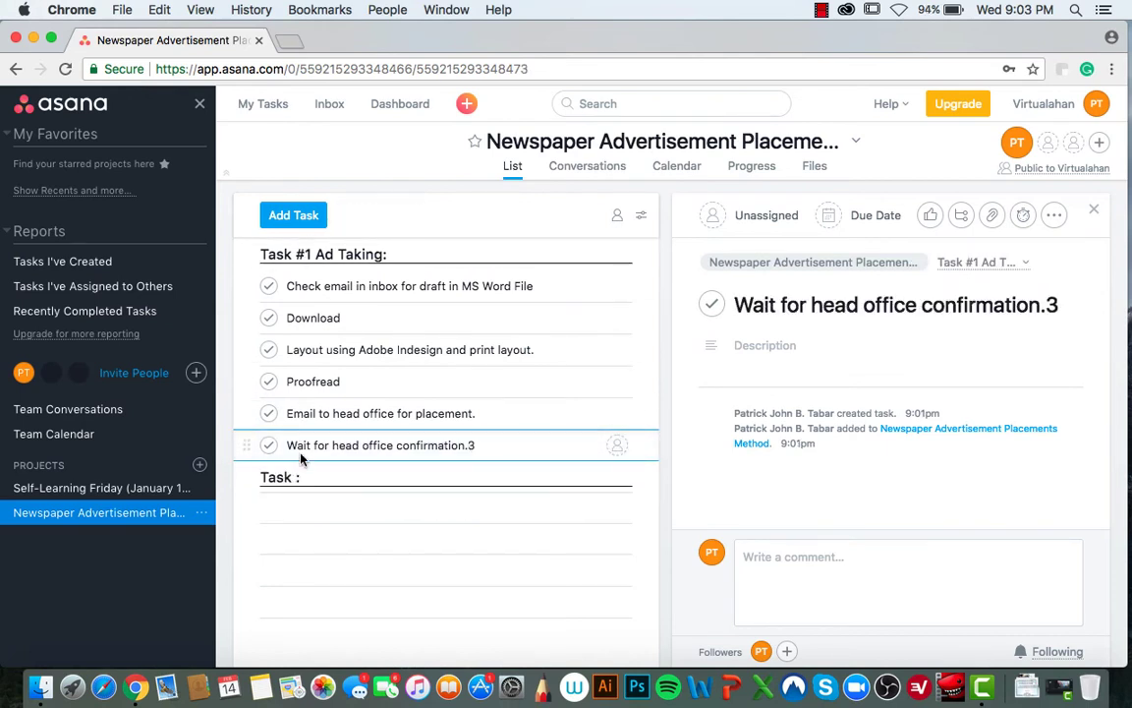
key("BackSpace")
key("BackSpace")
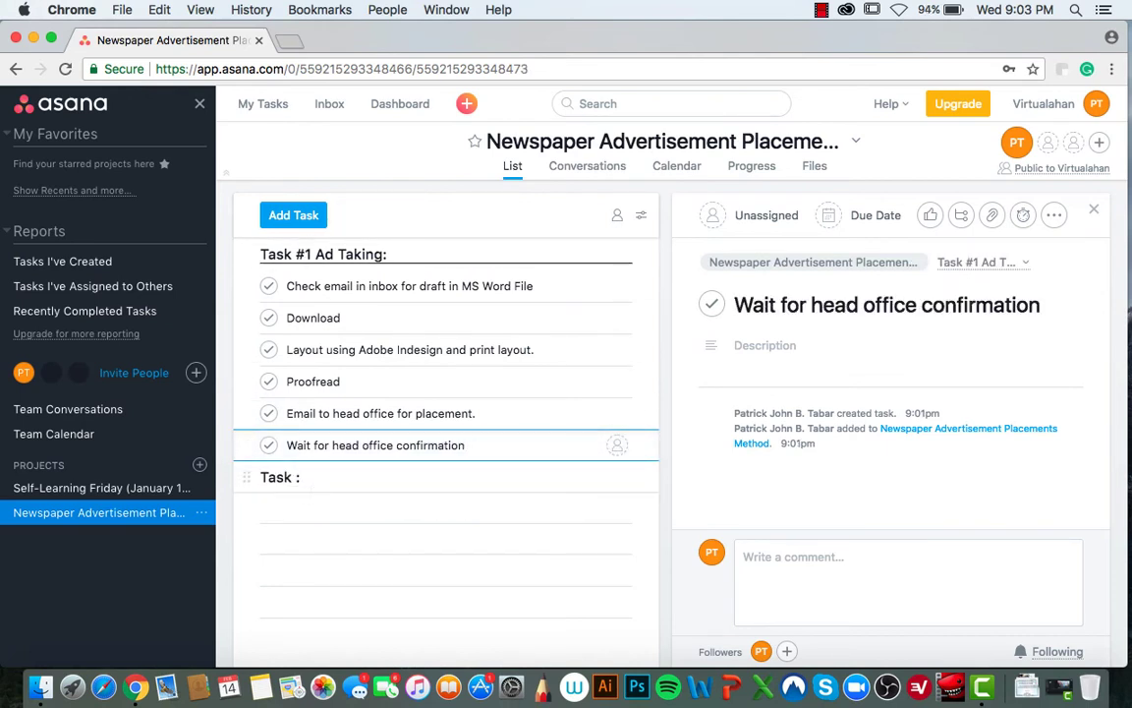
type(".")
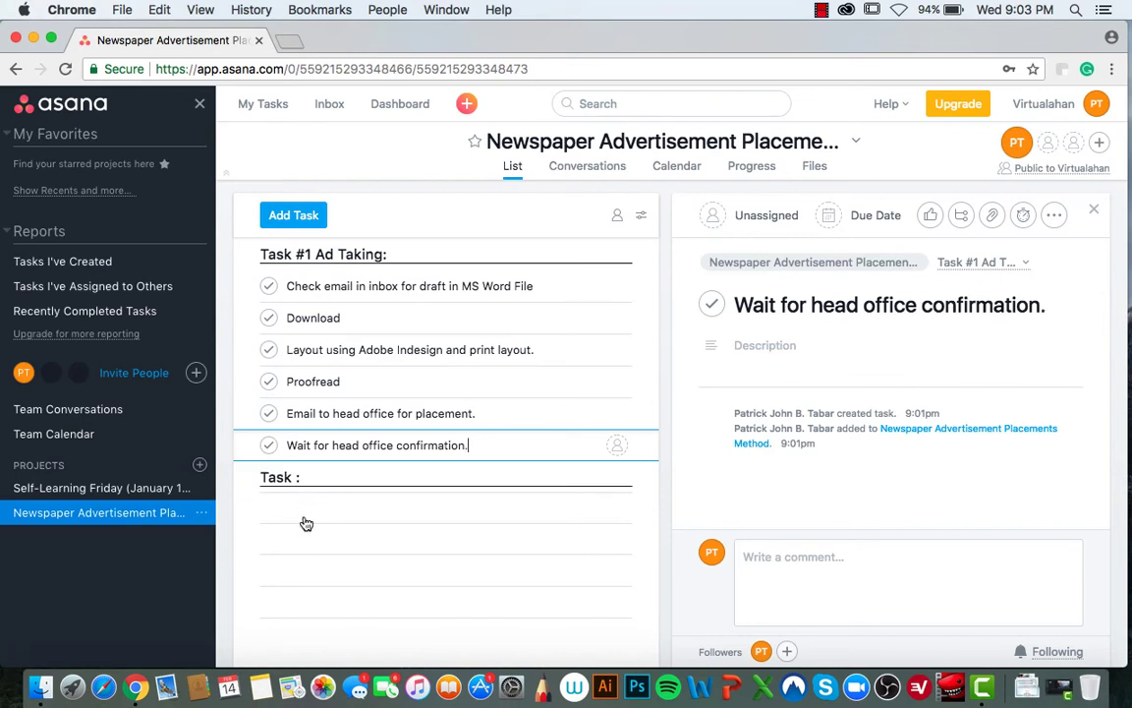
- Finish the heading as 'Task #2 Post Ad Taking:' and start a blank task beneath it
left_click(308, 479)
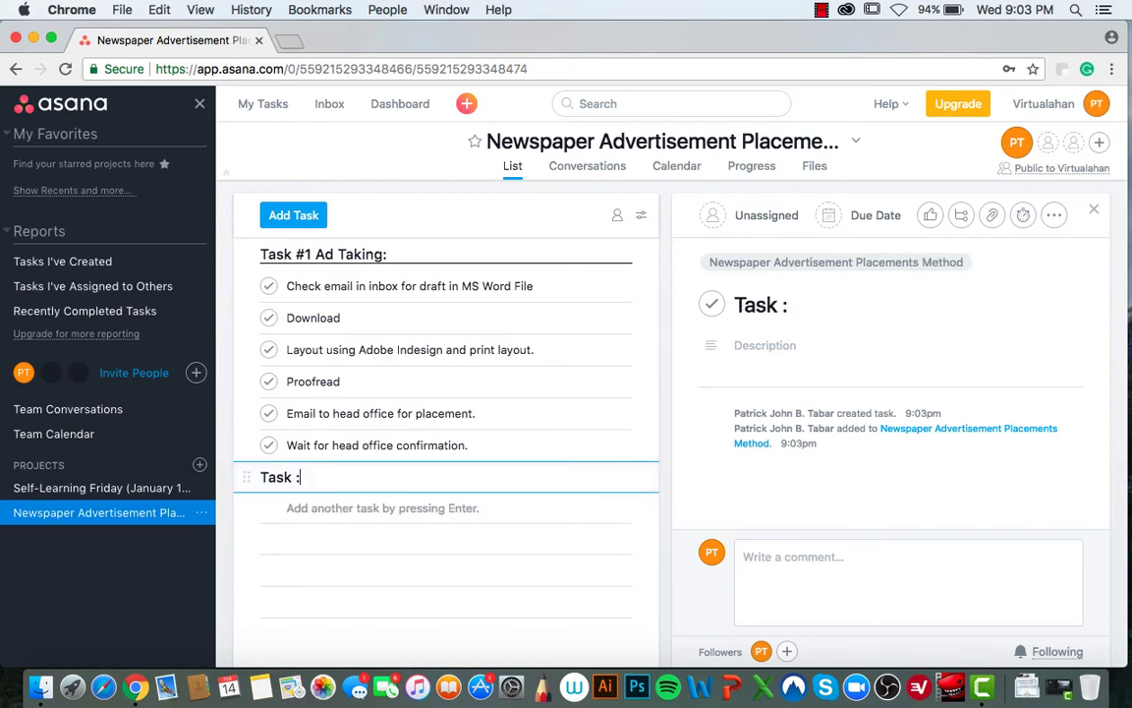
key("BackSpace")
type("#")
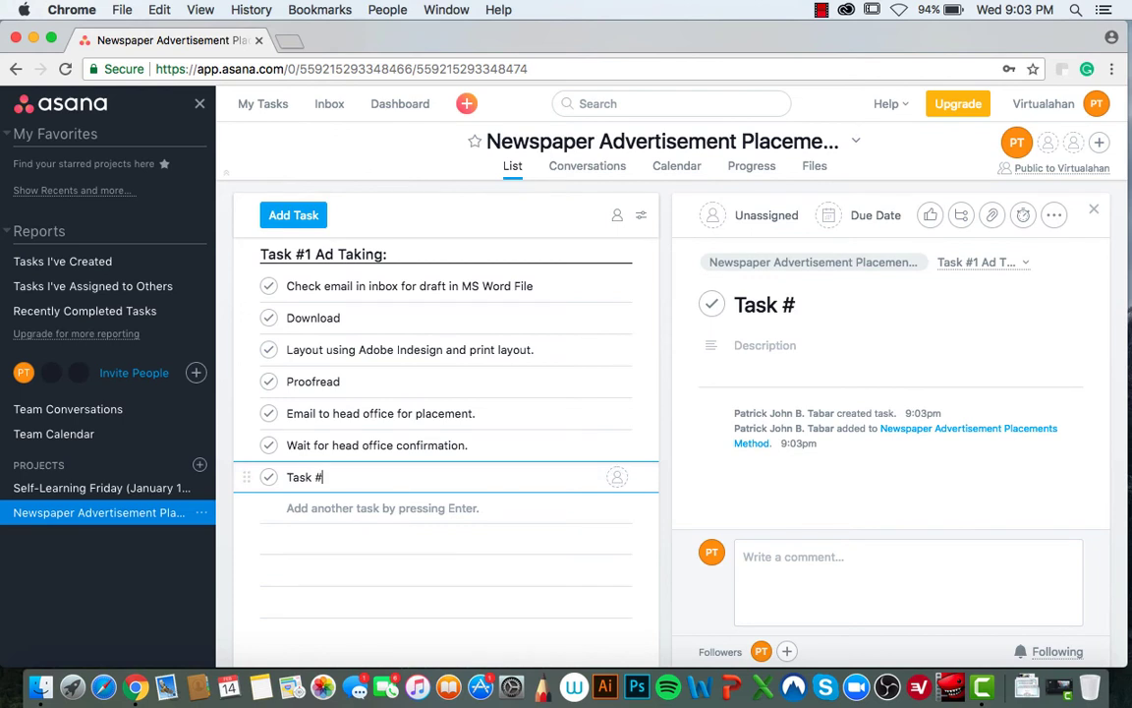
type("2 Post ")
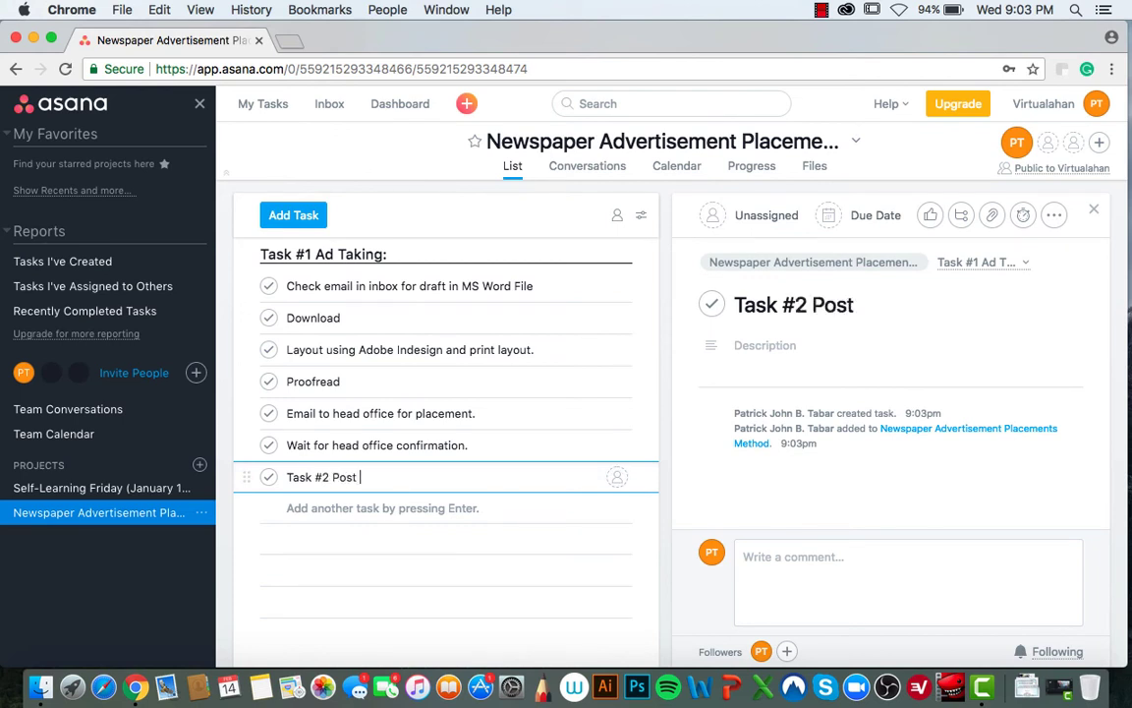
type("Ad Ta")
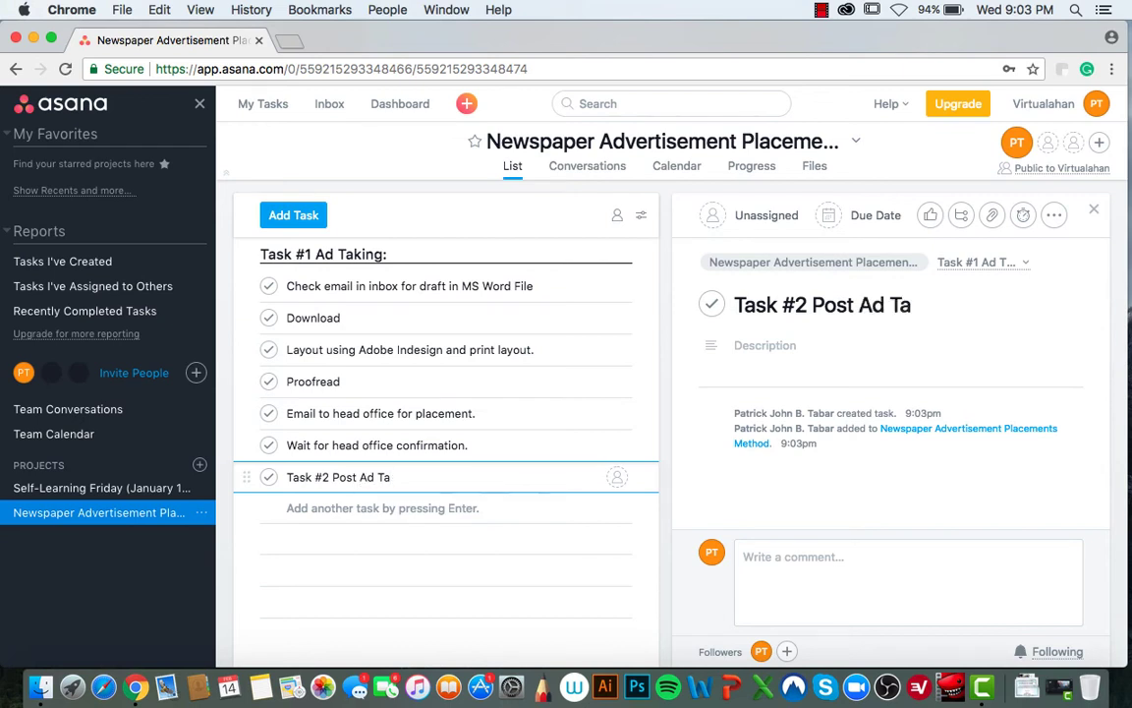
type("king:")
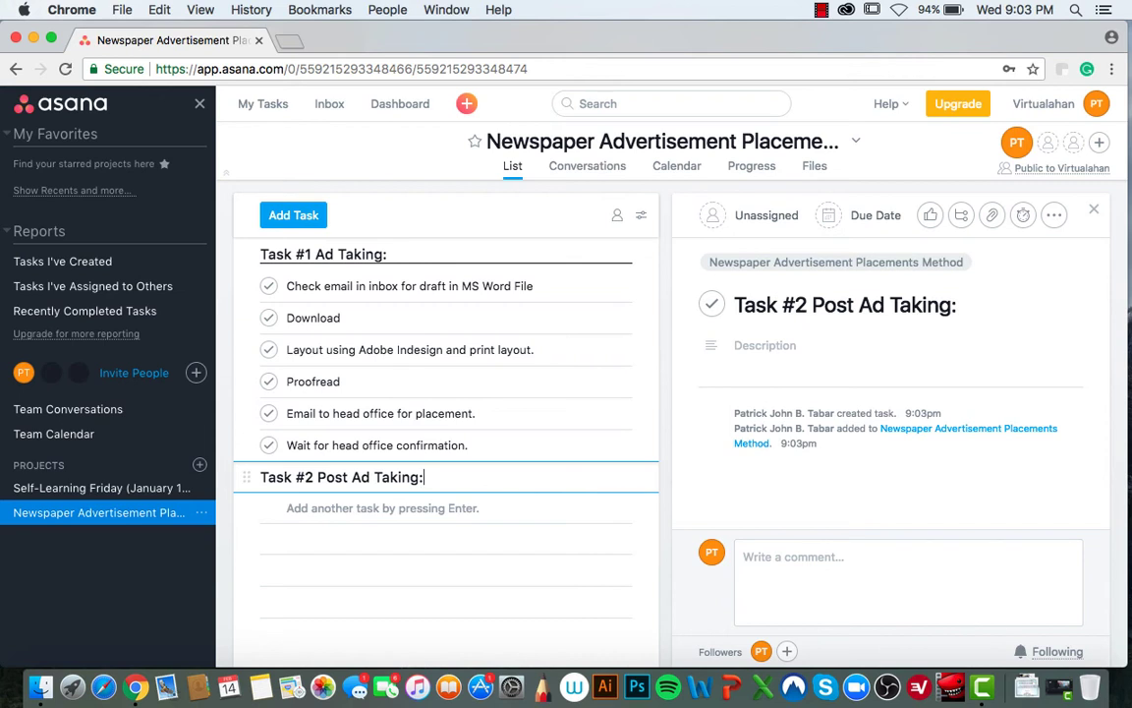
key("Return")
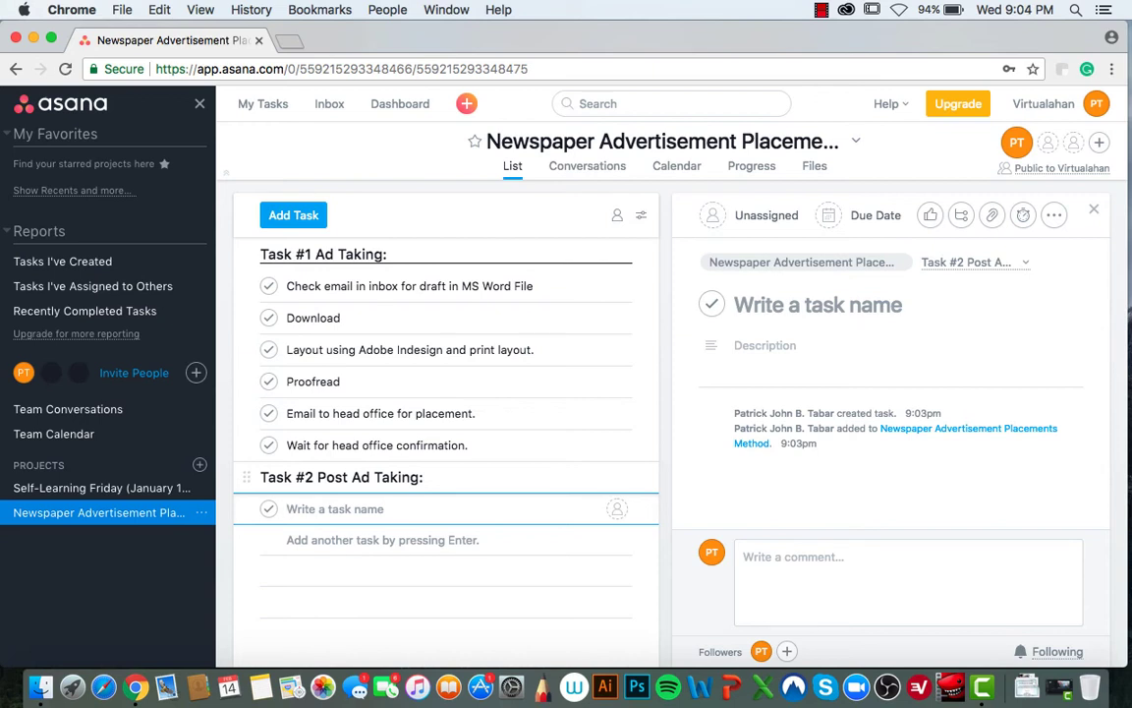
- Add tasks 'Send summary to head office.' and 'Forward to credit and collection department.' under Task #2
type("Send su")
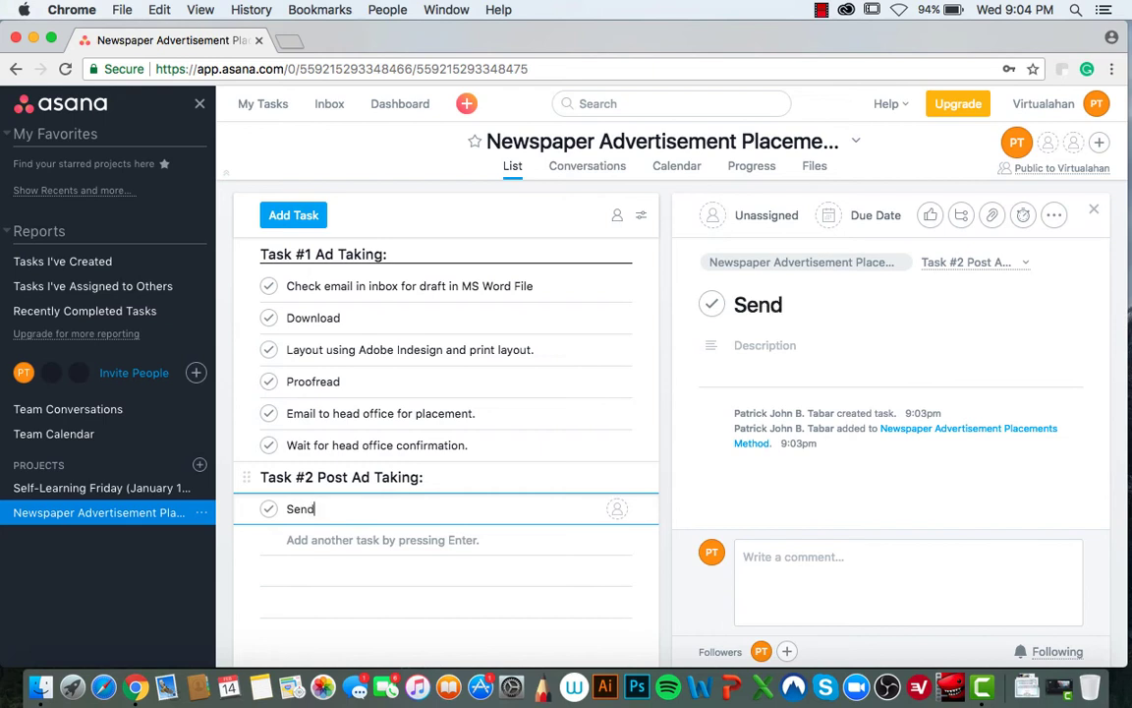
type("ary ")
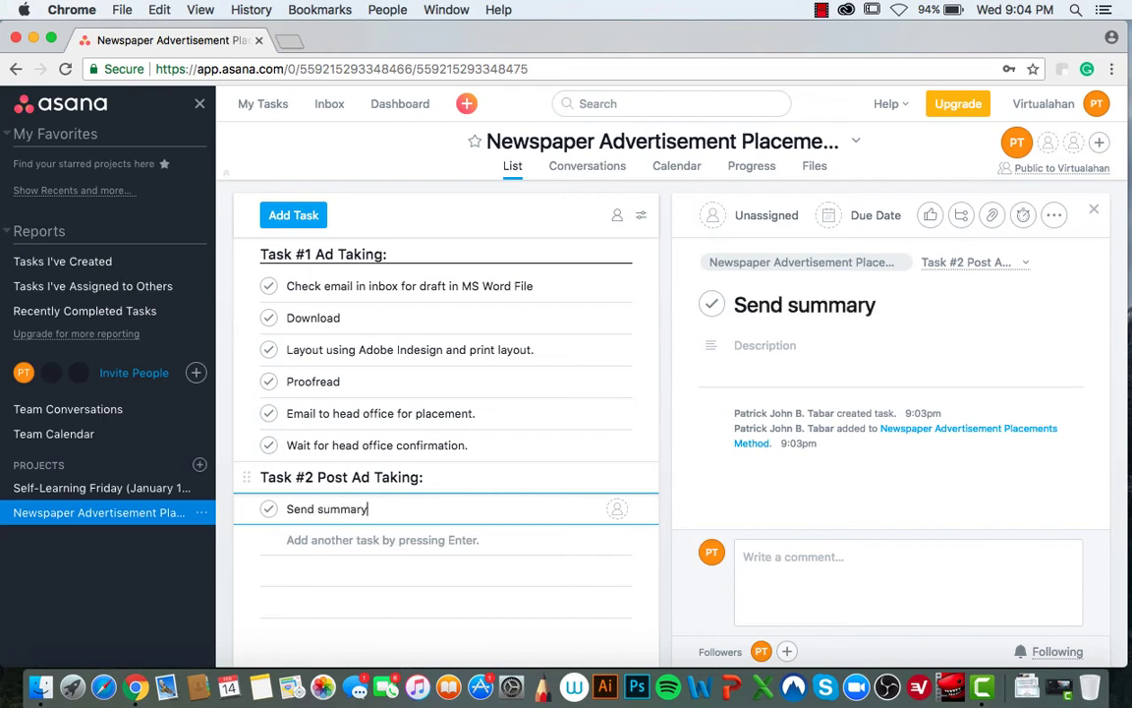
type("to he")
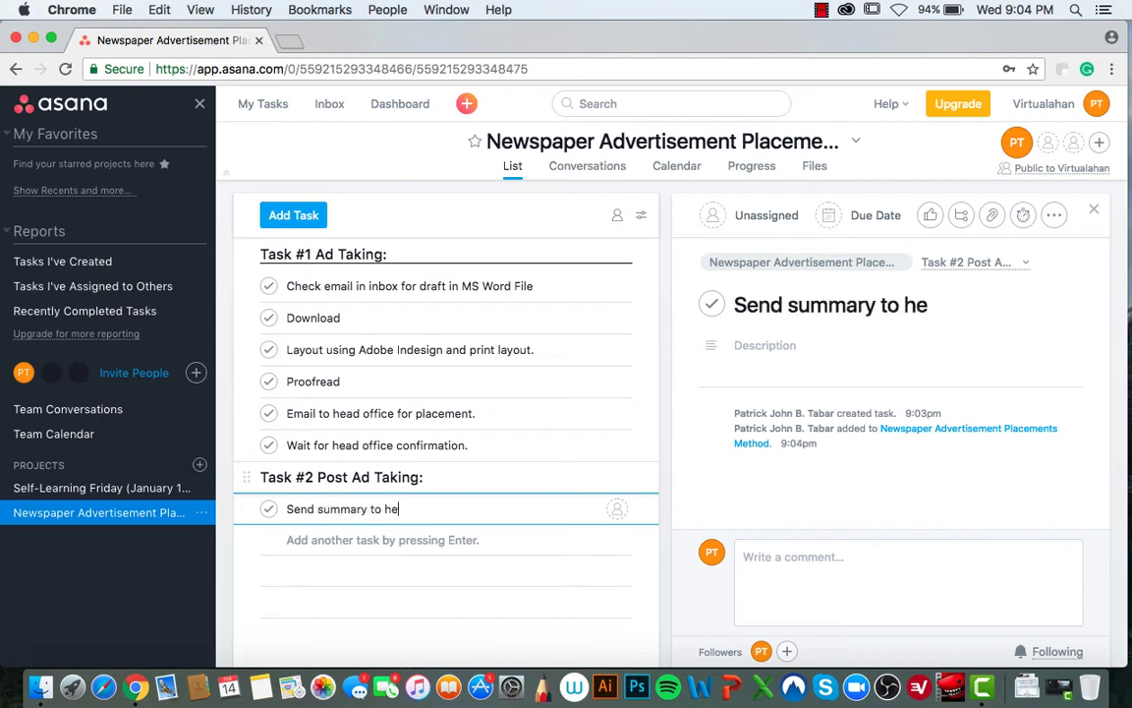
type("ad off")
key("BackSpace")
key("BackSpace")
type("office.")
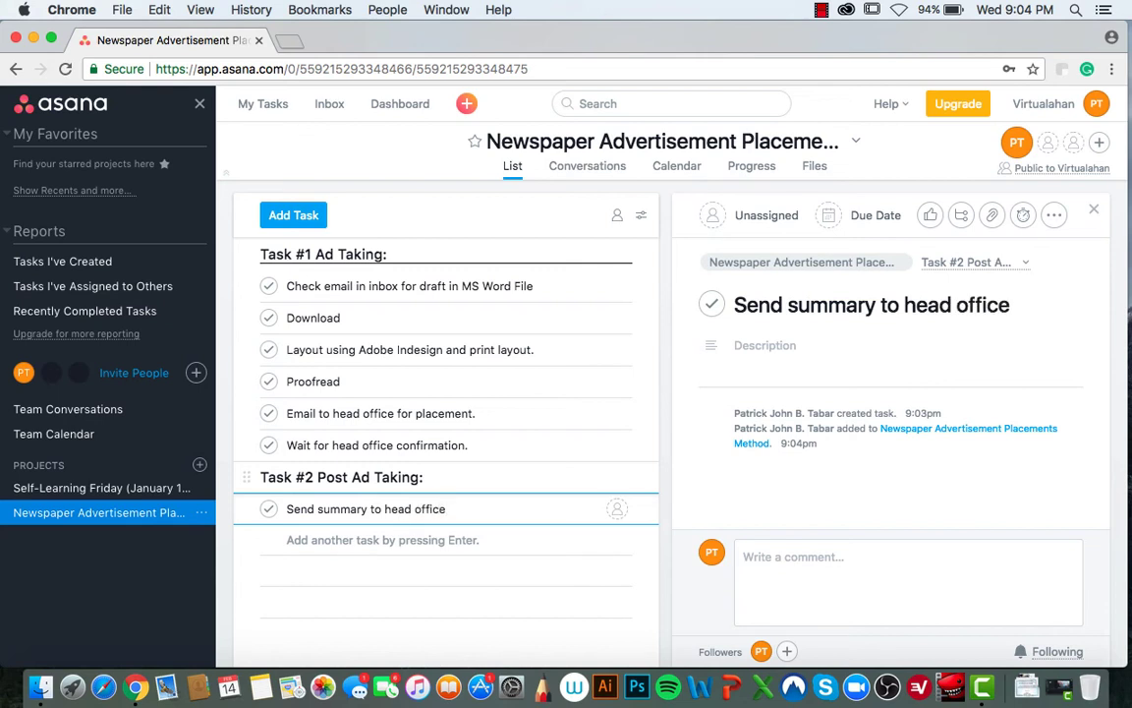
key("Return")
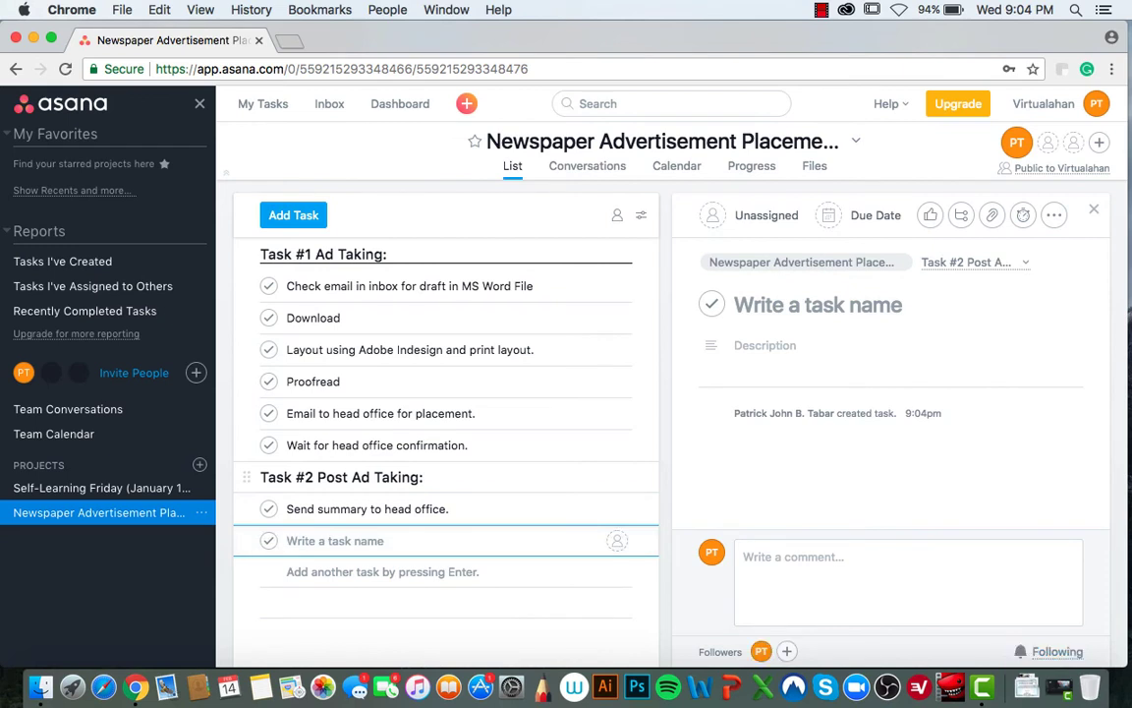
type("forwa")
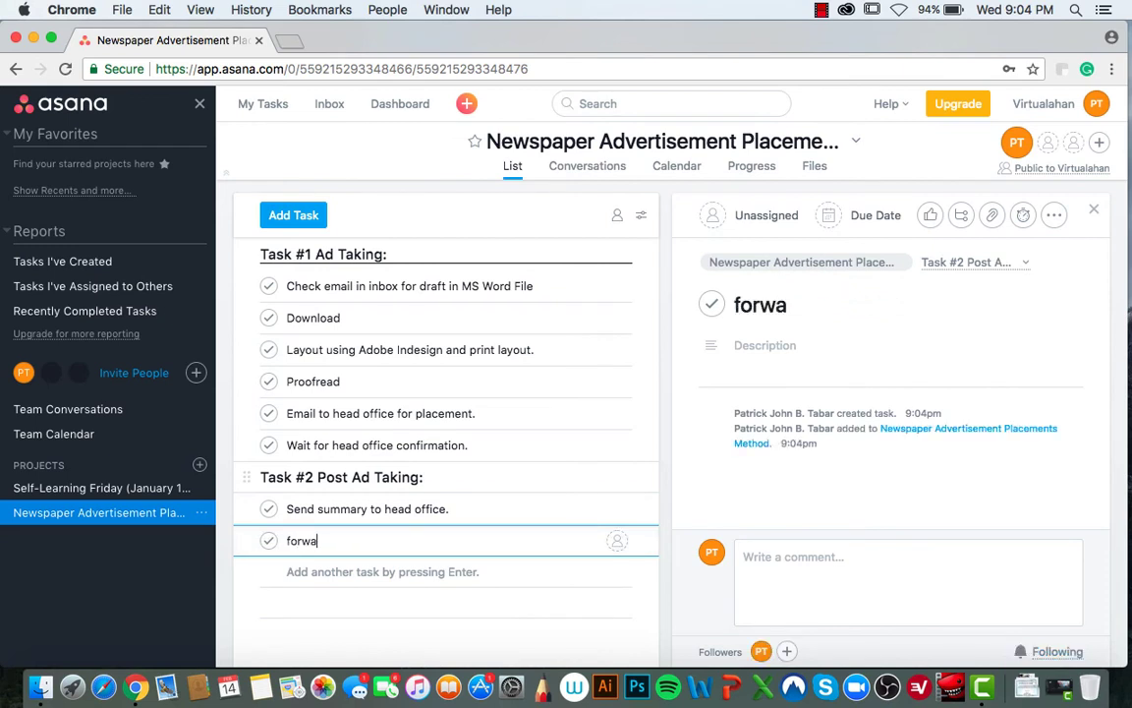
key("BackSpace")
key("BackSpace")
key("BackSpace")
key("BackSpace")
key("BackSpace")
type("Forwar")
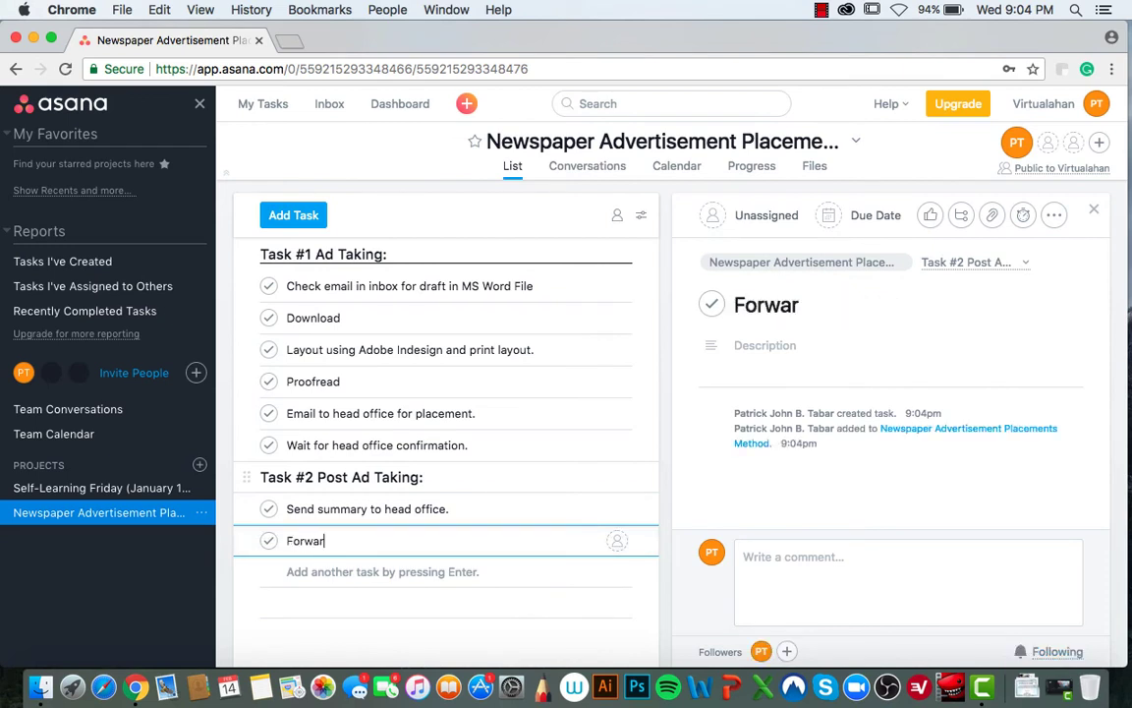
type("d to cred")
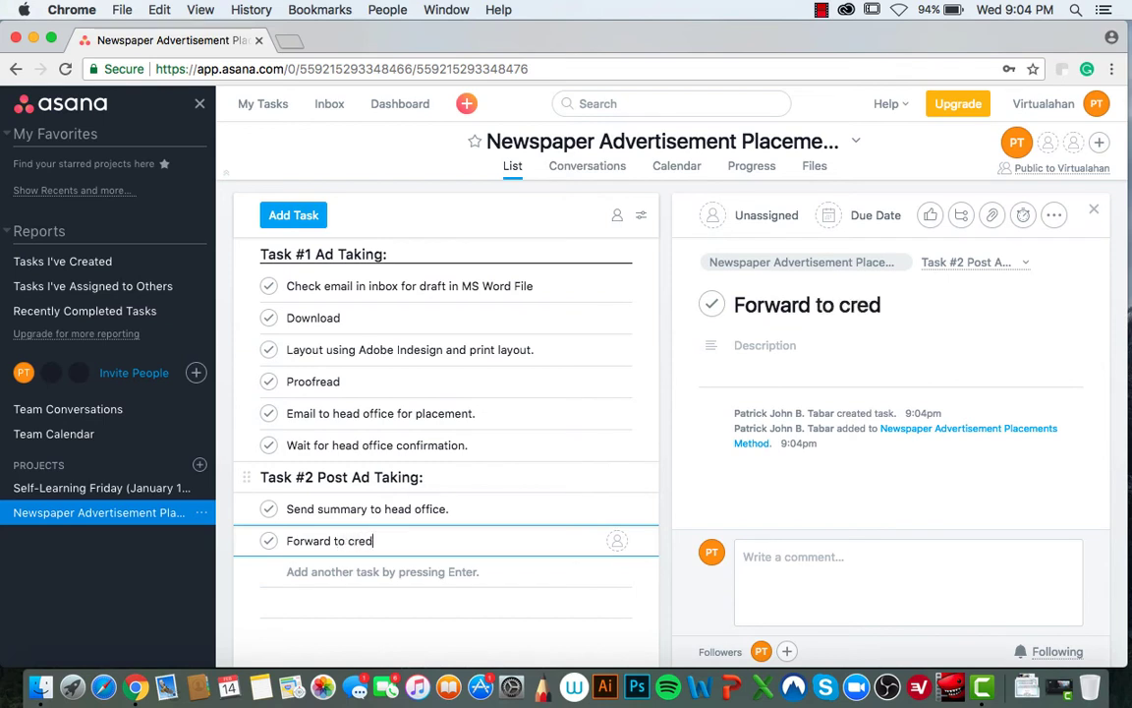
type("it and c")
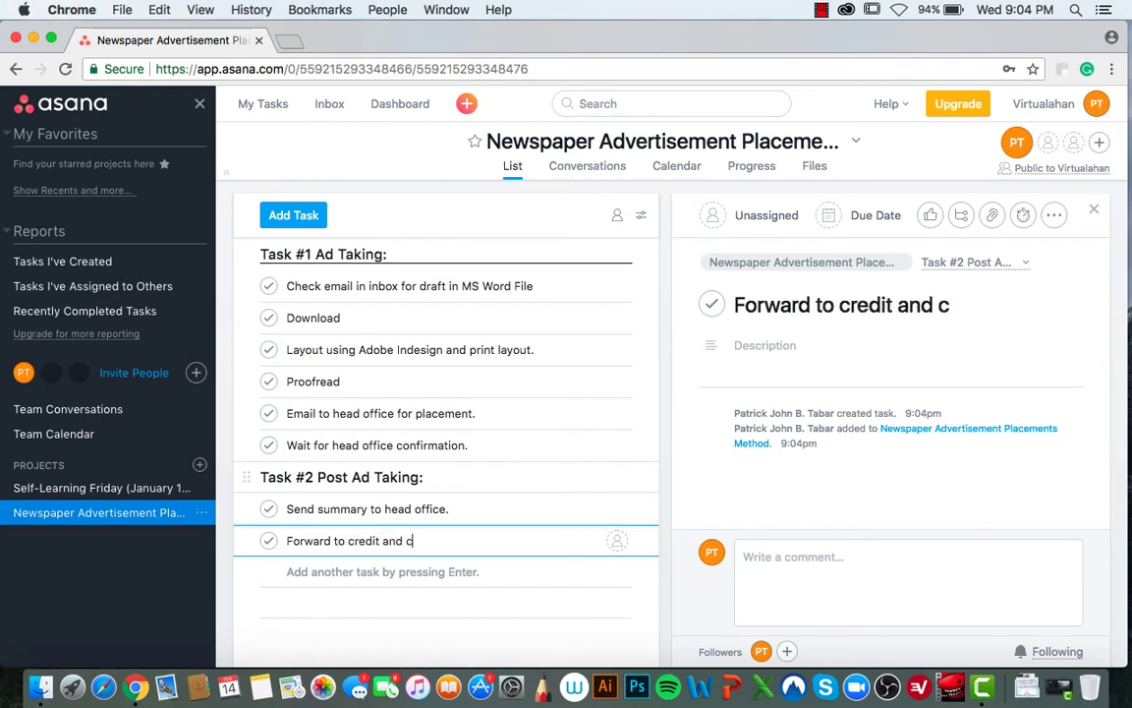
type("ollection ")
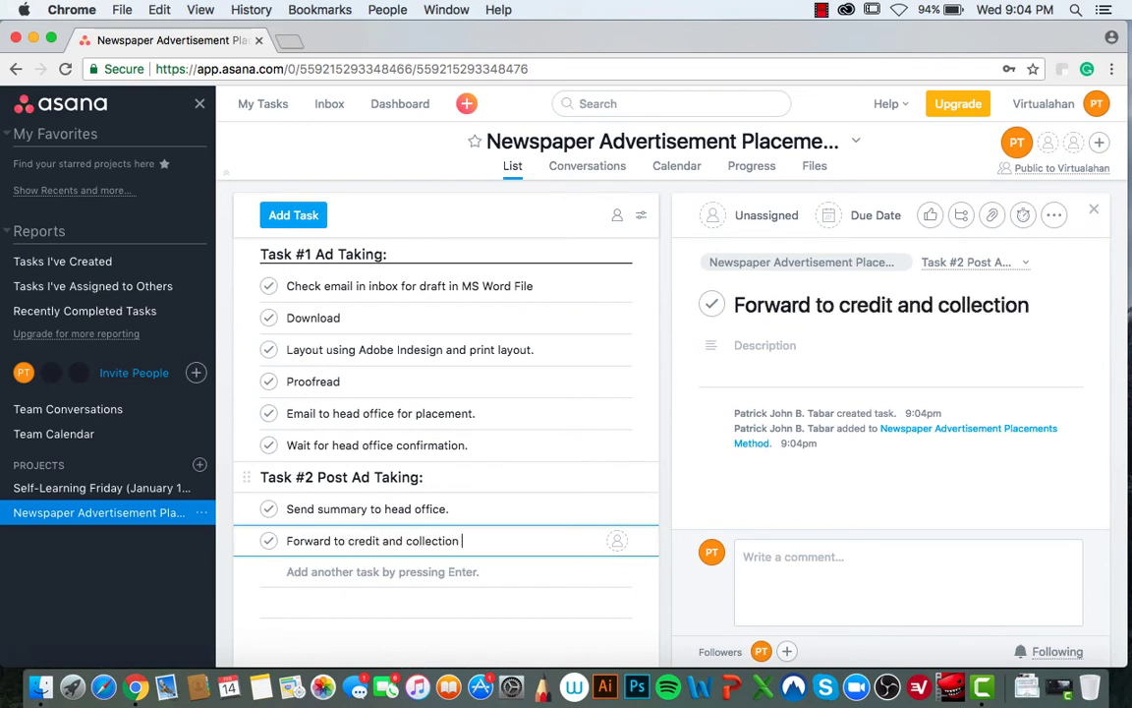
type("department")
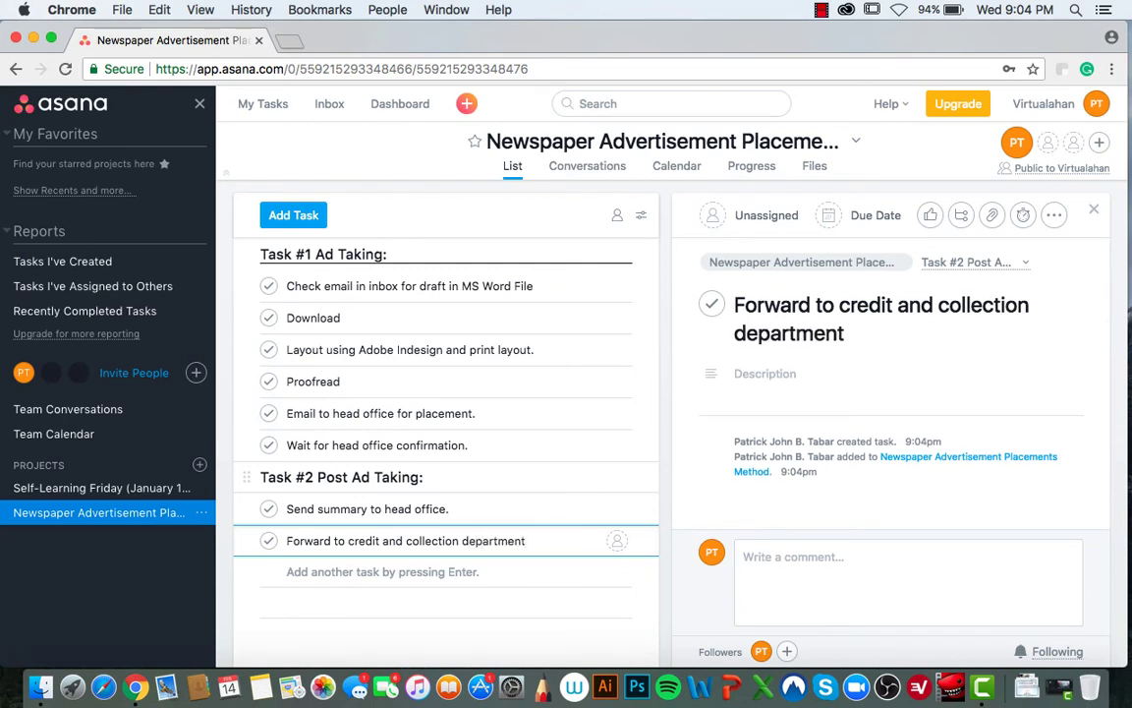
type(".")
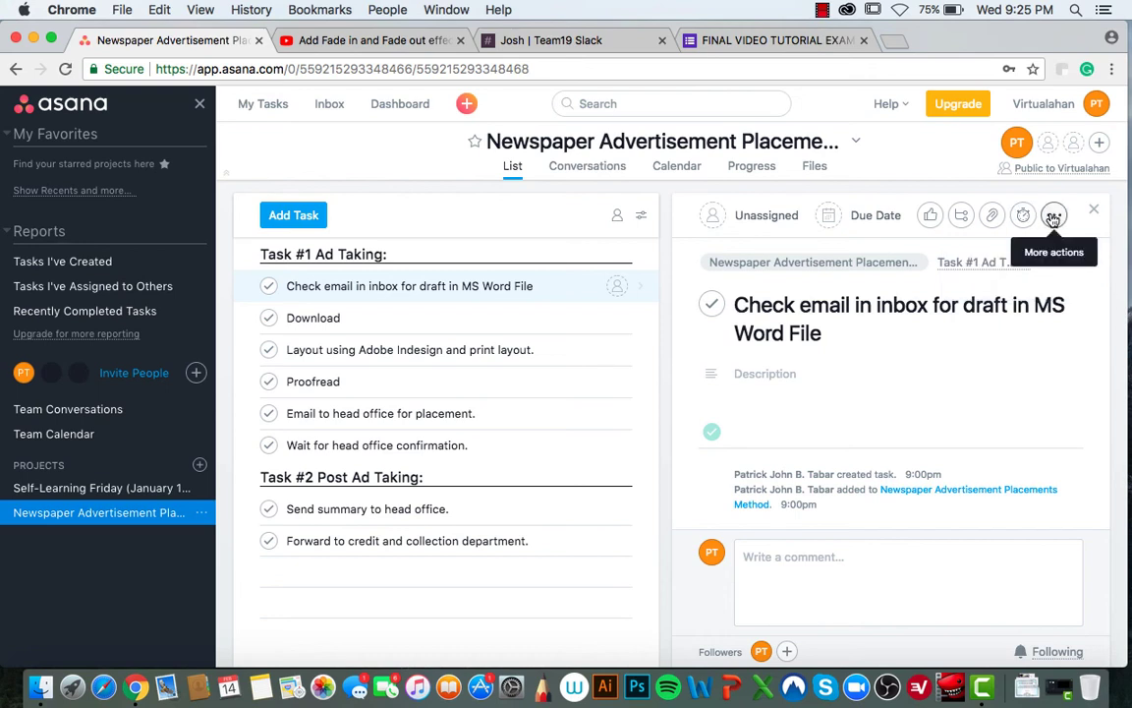
- Check the task's More actions menu without choosing anything, then go to the Inbox
left_click(1053, 217)
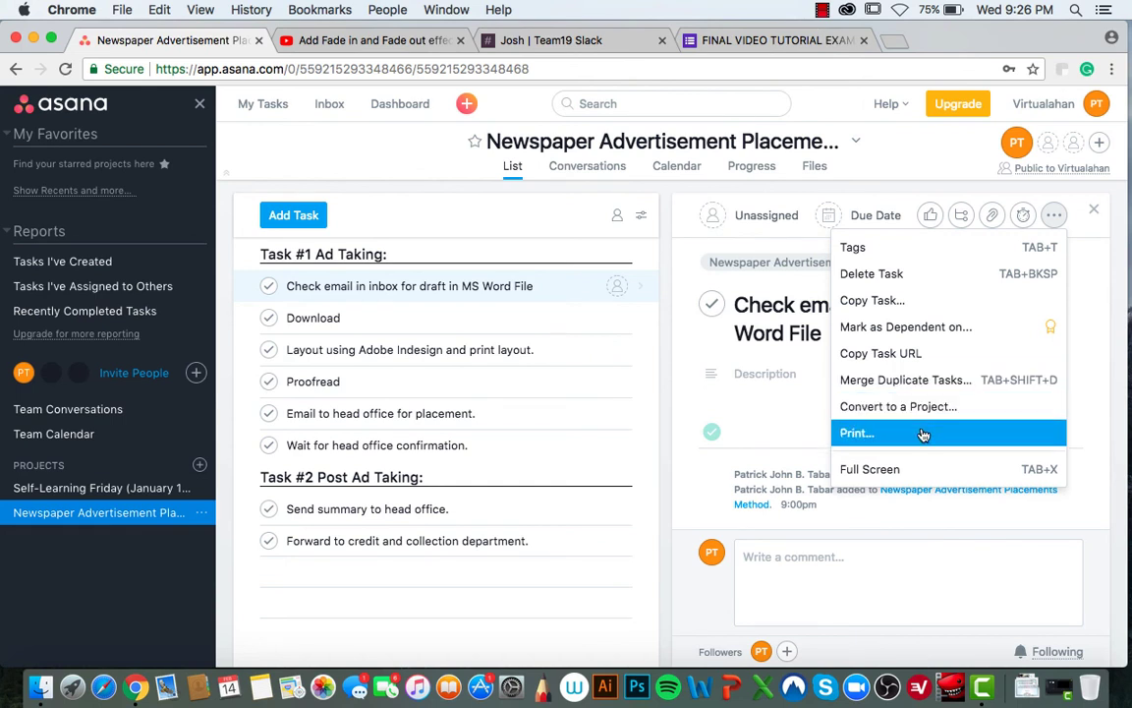
left_click(1094, 336)
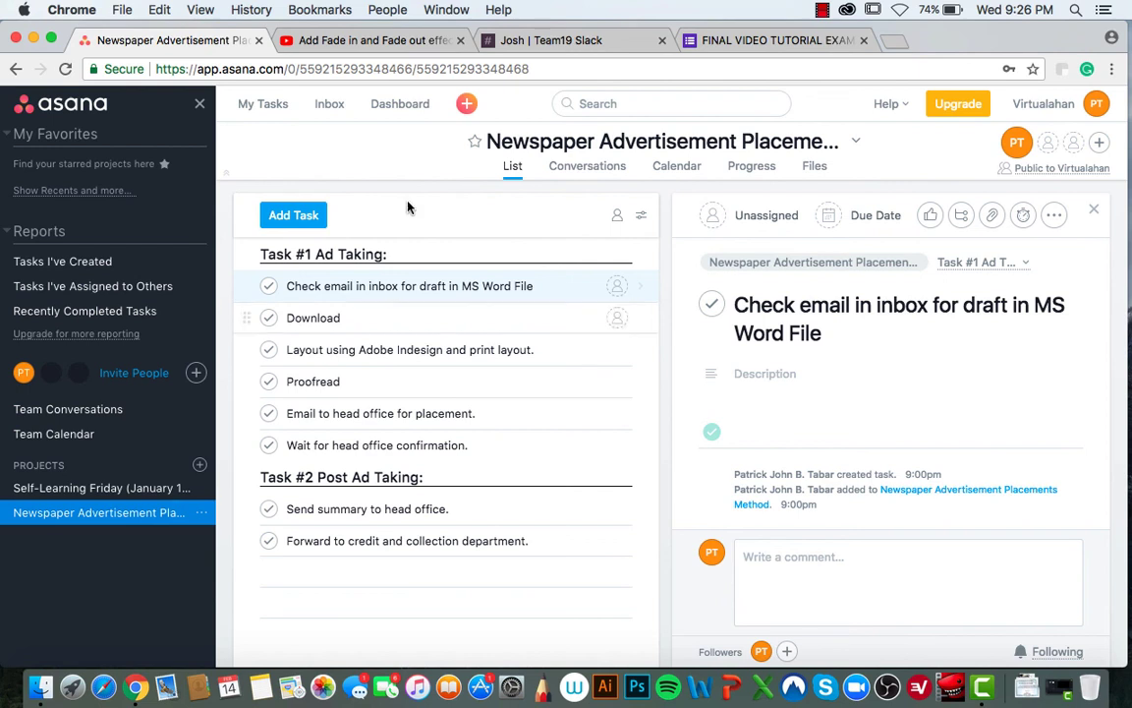
left_click(331, 104)
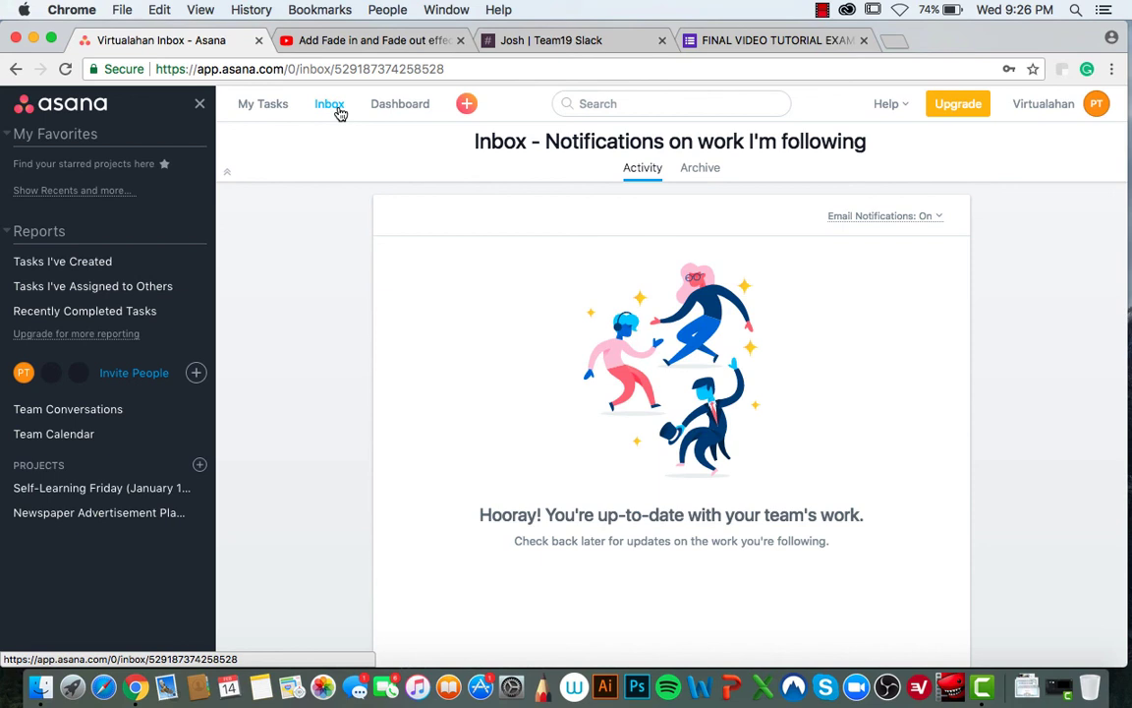
- Switch to My Dashboard and check the + quick-add menu without creating anything
left_click(398, 112)
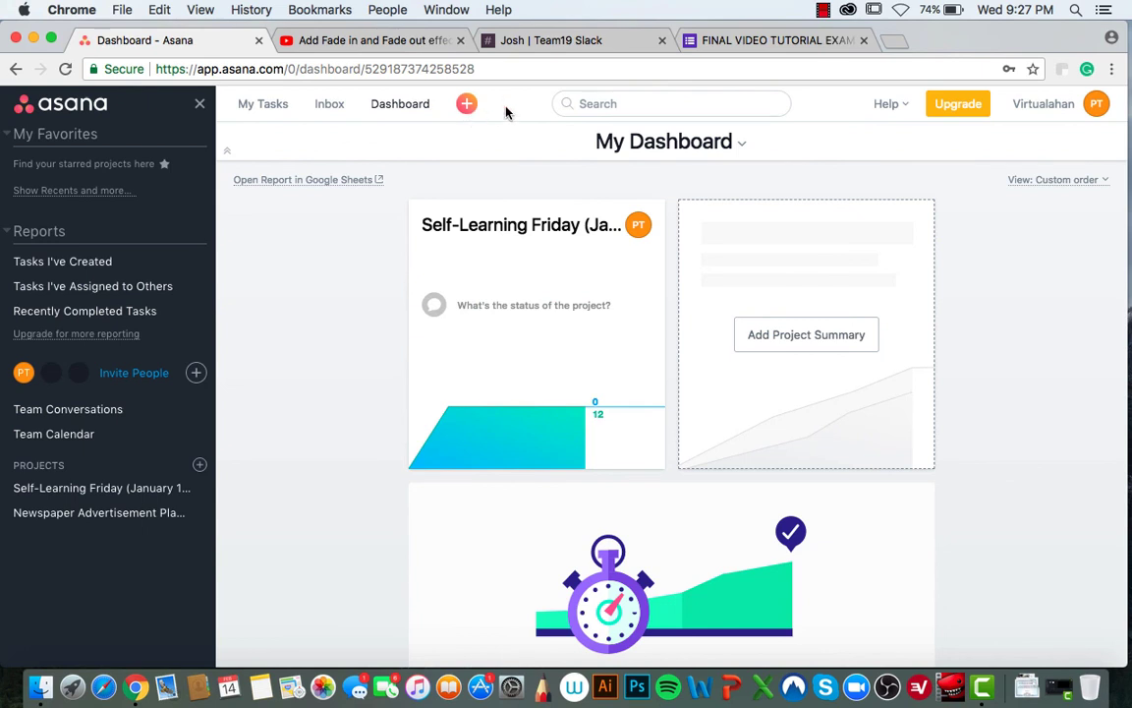
left_click(468, 104)
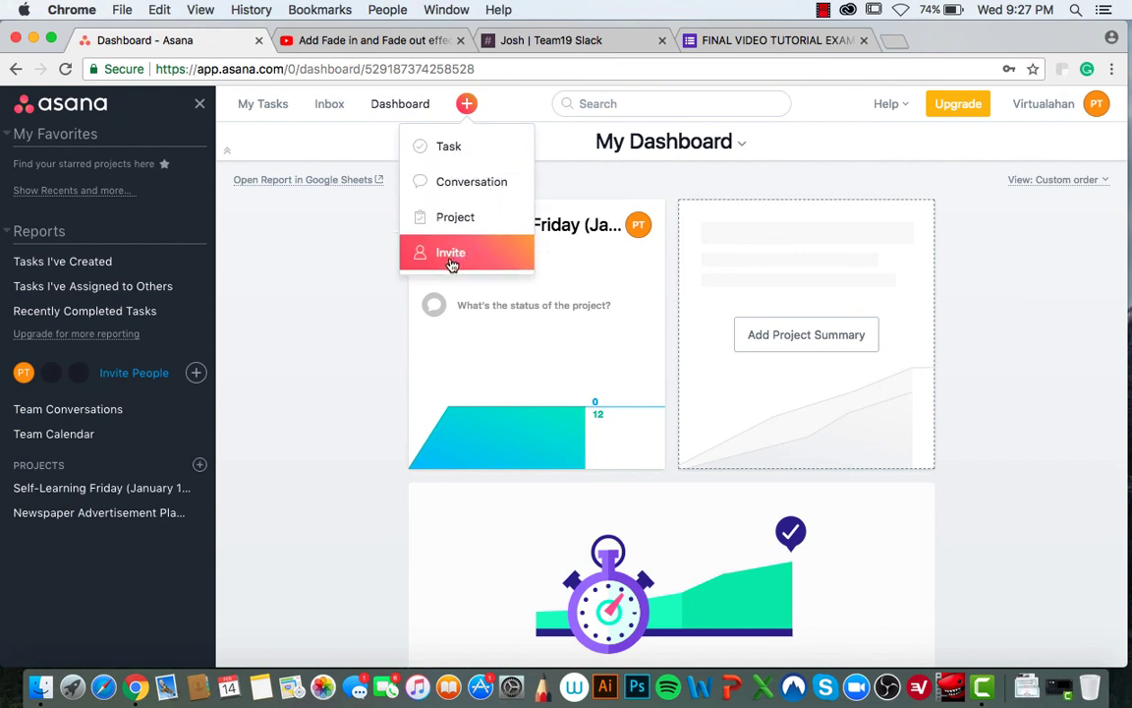
left_click(373, 310)
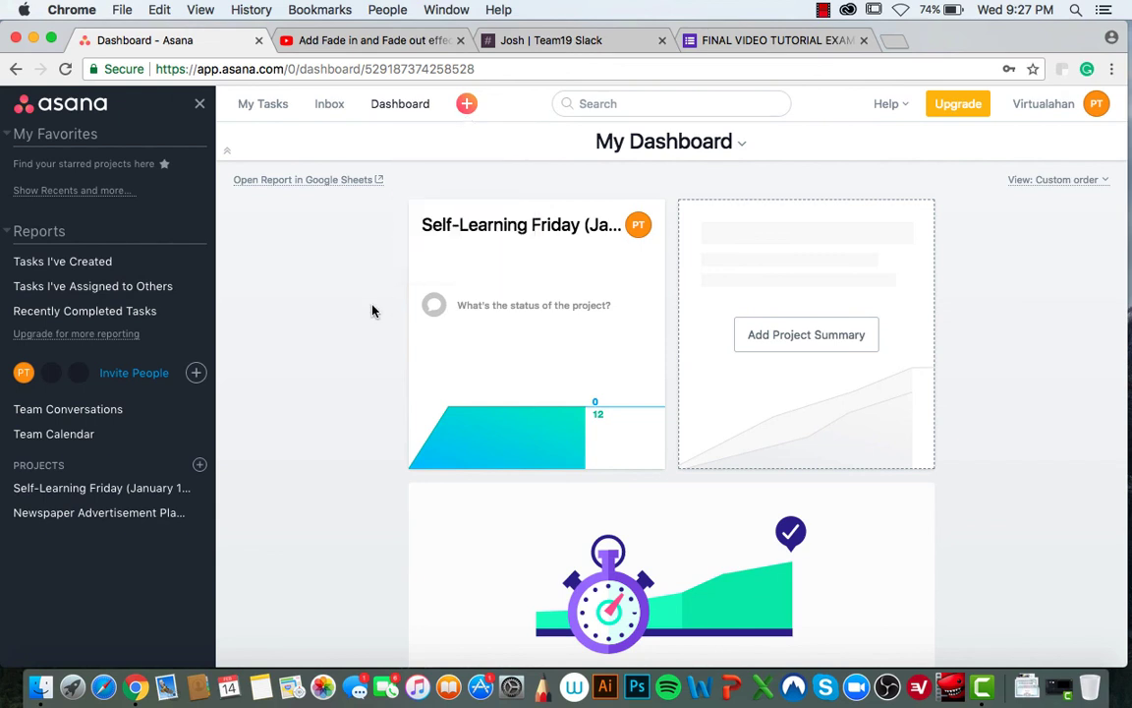